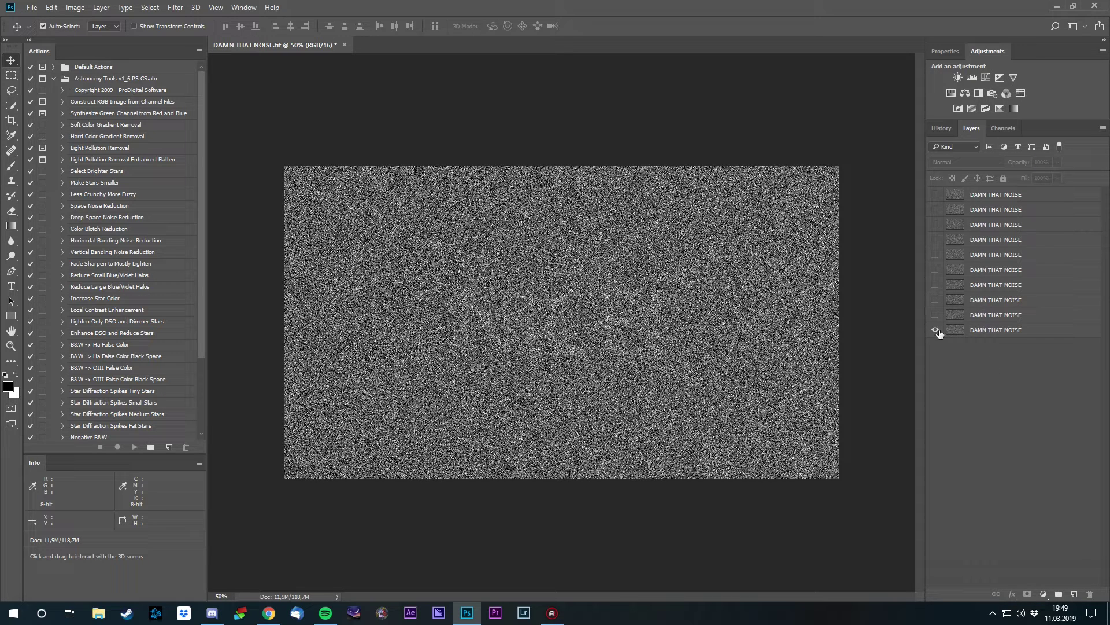
- Turn on visibility for all eight DAMN THAT NOISE layers in the Layers panel
drag(936, 317, 936, 196)
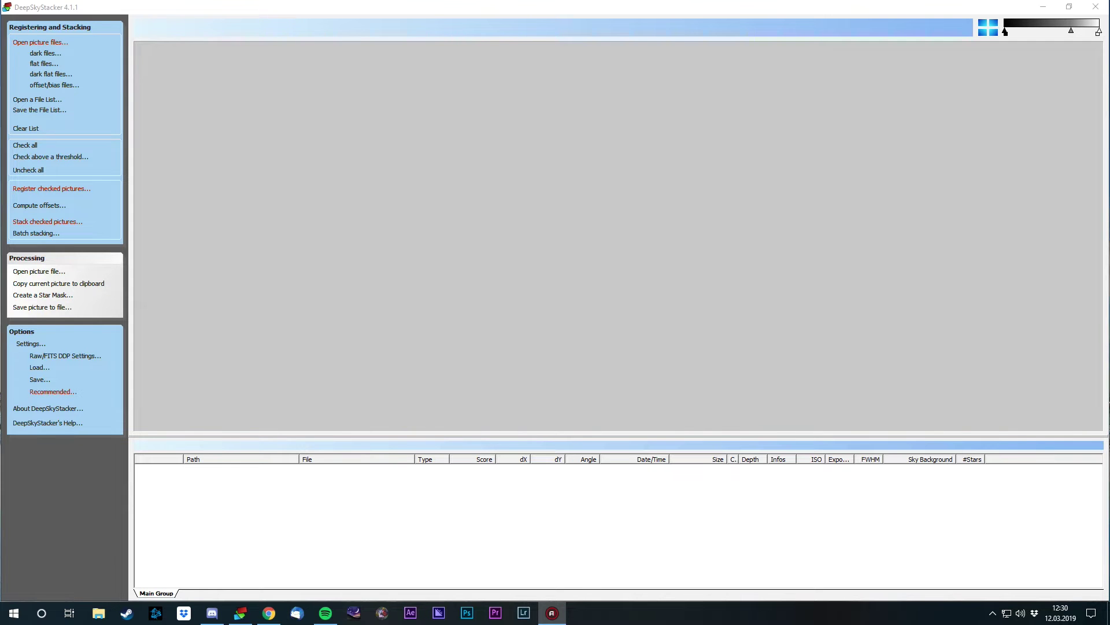
- Open the light-frame file picker in Details view, sorted by file type
click(794, 3)
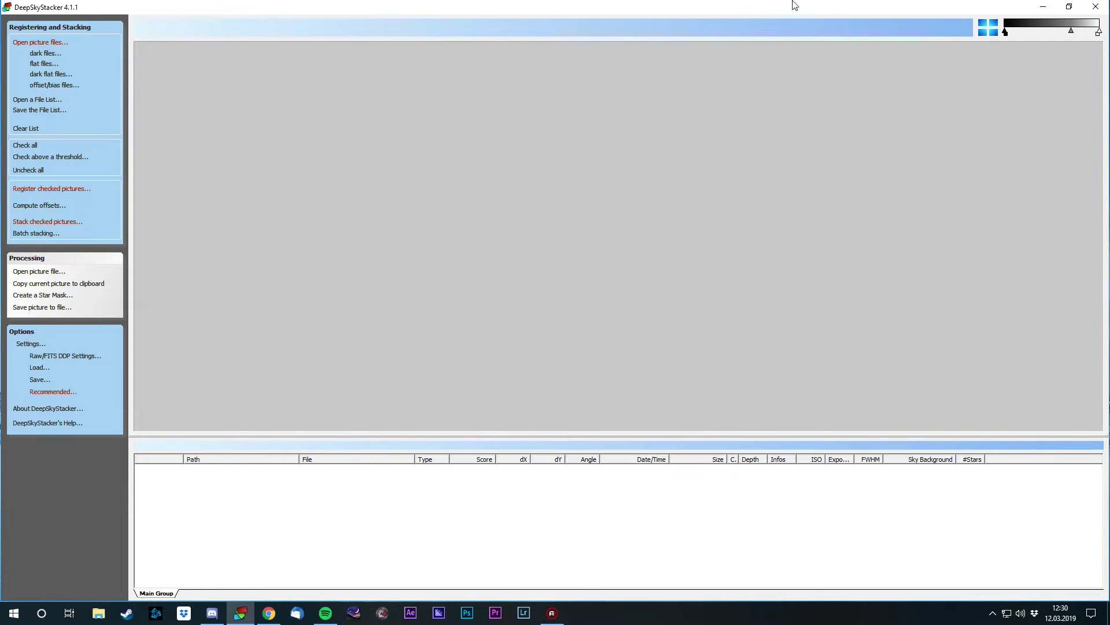
click(31, 44)
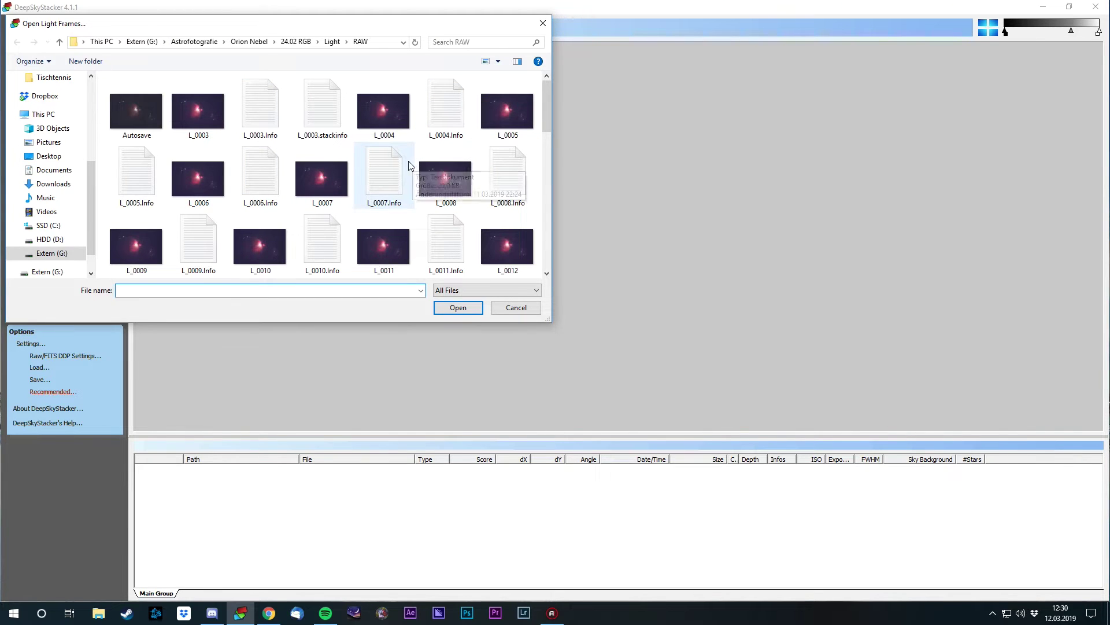
scroll(354, 155, down, 2)
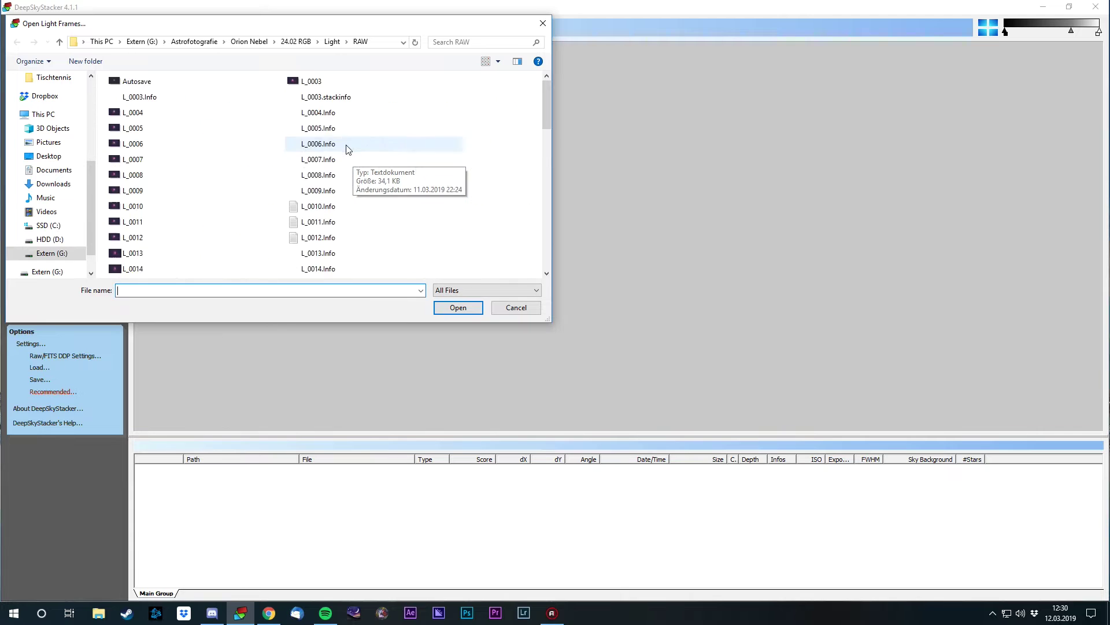
scroll(346, 145, down, 3)
click(498, 61)
click(527, 111)
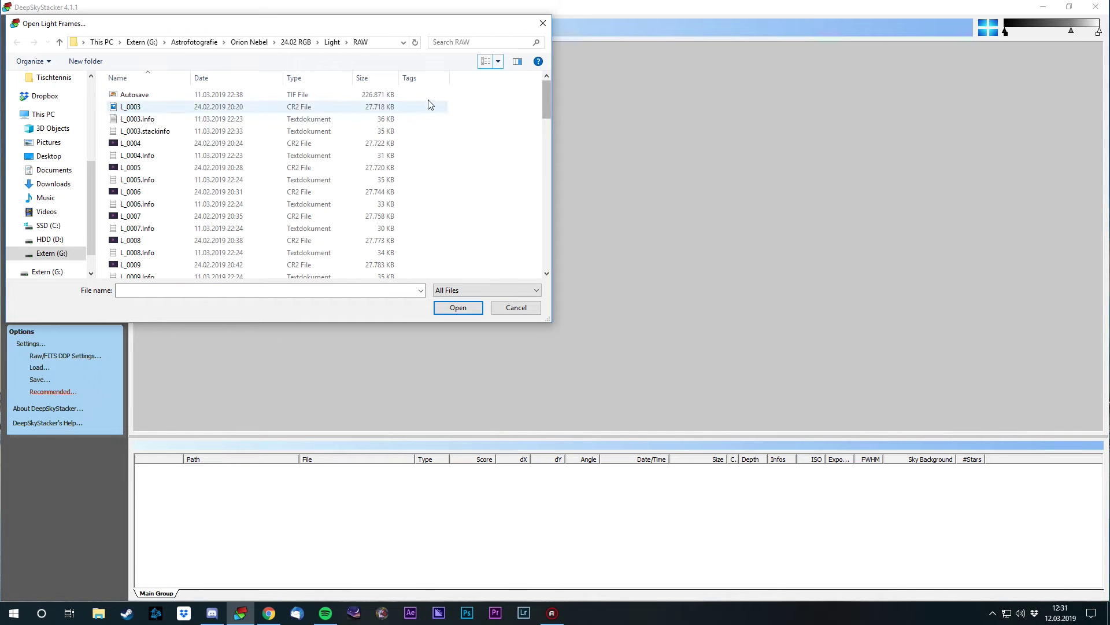
click(305, 78)
- Select the raw frames L_0003 through L_0039 and load them as light frames
click(308, 96)
scroll(312, 113, down, 15)
scroll(316, 118, up, 6)
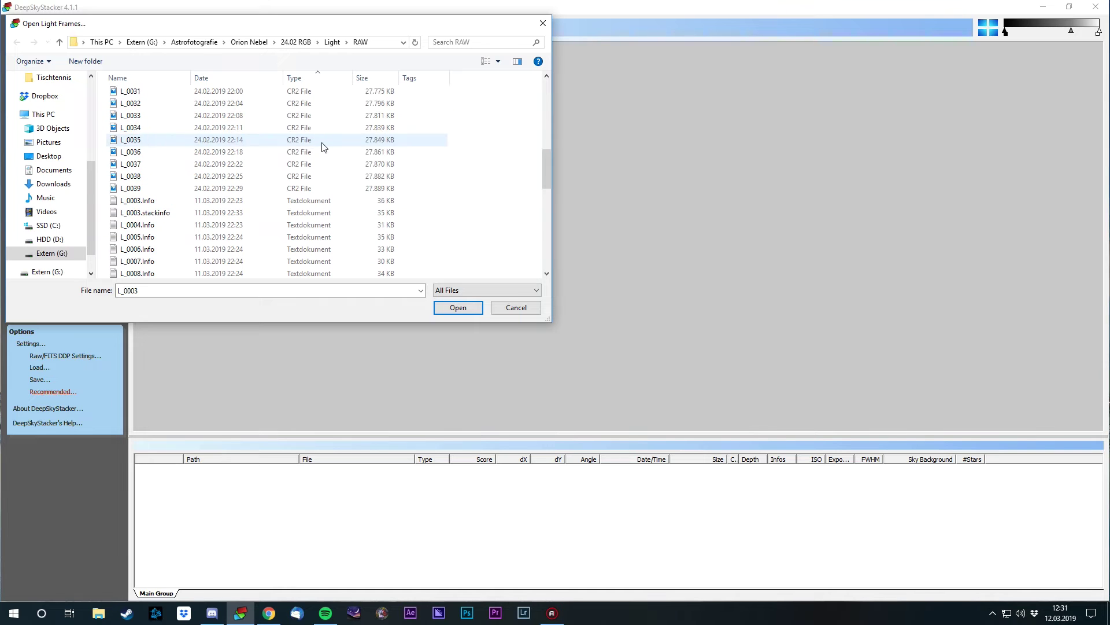
shift+click(292, 189)
click(446, 305)
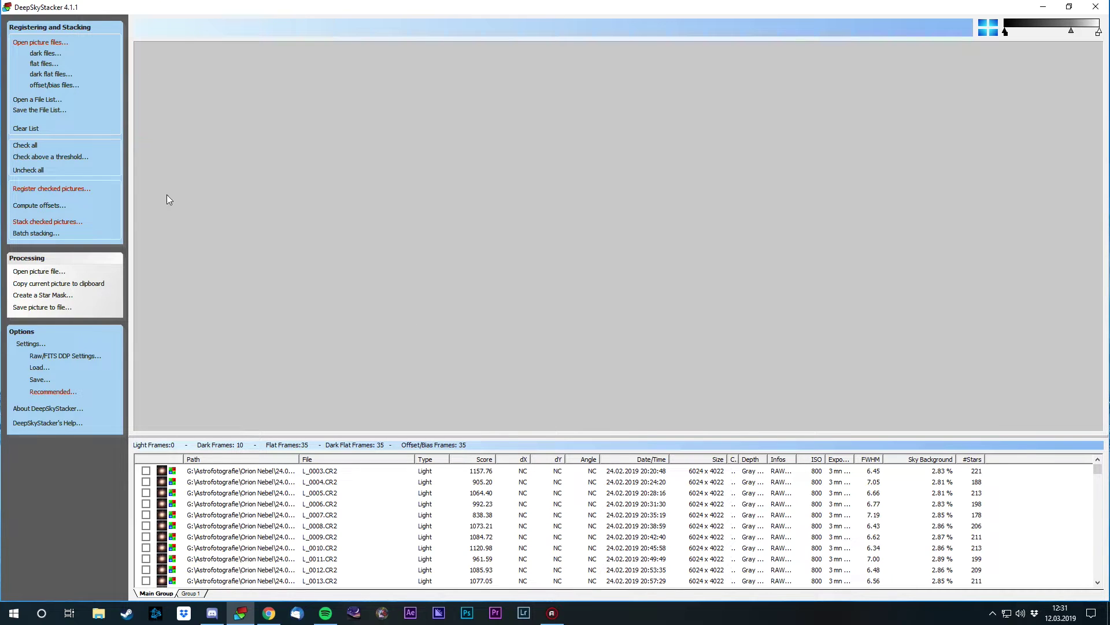
- Check all 37 light frames and open the Register Settings dialog
click(23, 146)
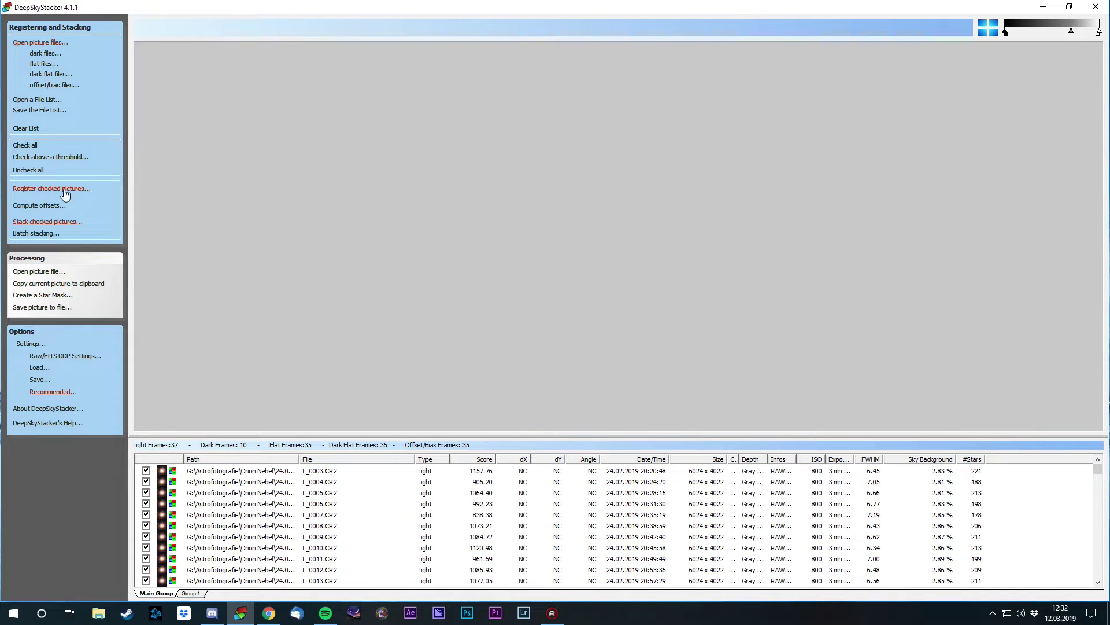
click(35, 194)
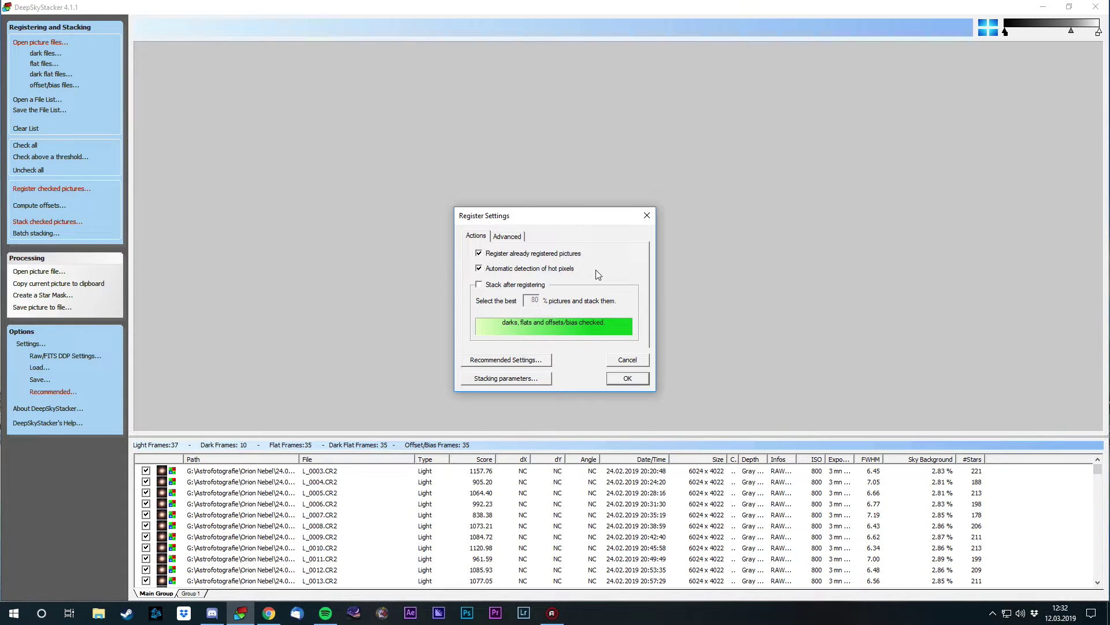
- Leave stacking after registering turned off and move to the Advanced tab
click(479, 285)
click(479, 284)
click(502, 236)
click(471, 237)
key(ctrl+Tab)
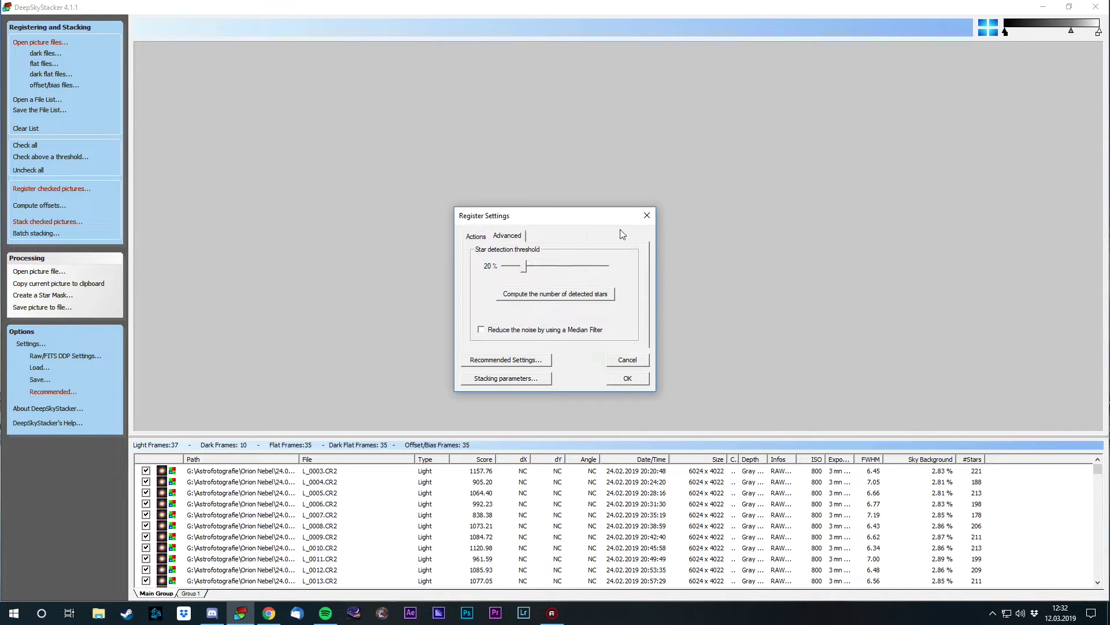
- Raise the star detection threshold to 26 %, recount stars, and register the frames
click(555, 294)
drag(524, 268, 534, 270)
click(551, 294)
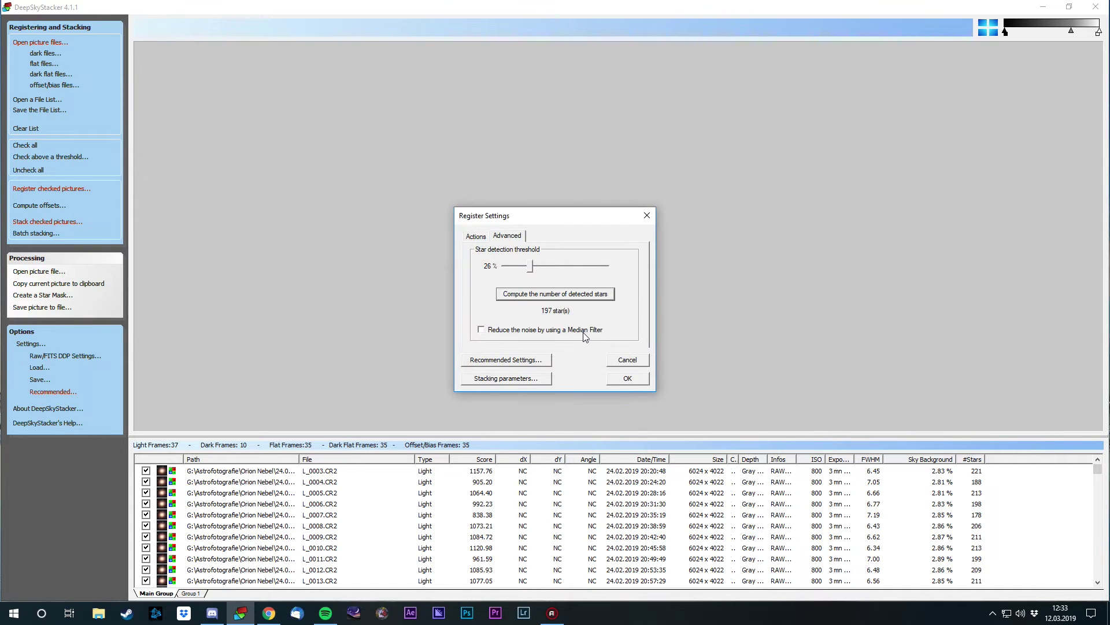
click(645, 379)
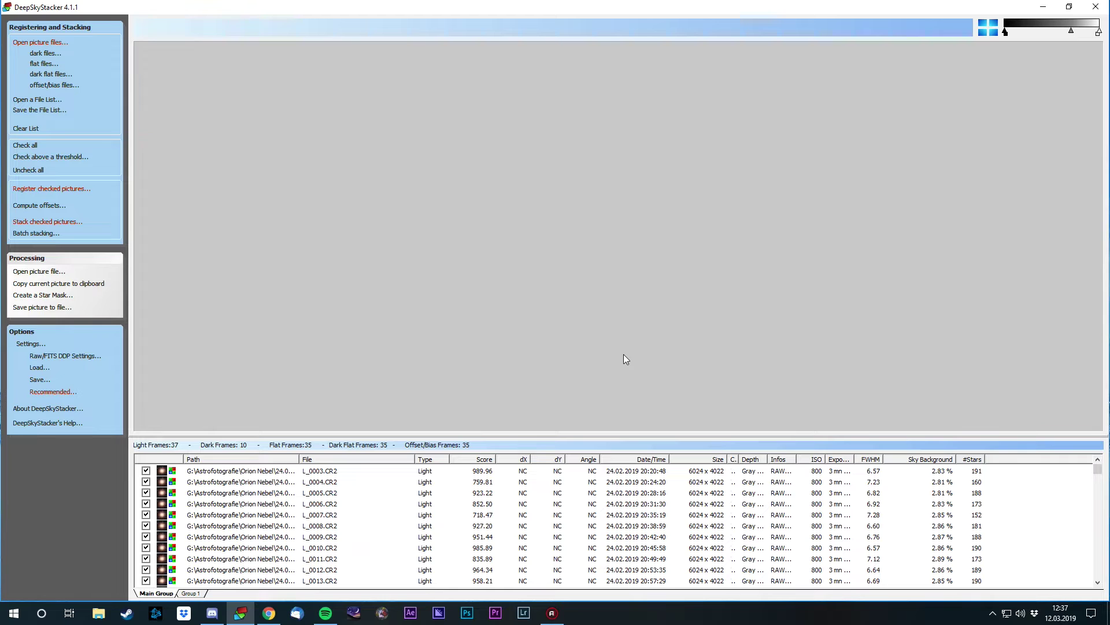
- Open the Stacking Parameters dialog from the Settings menu
click(27, 346)
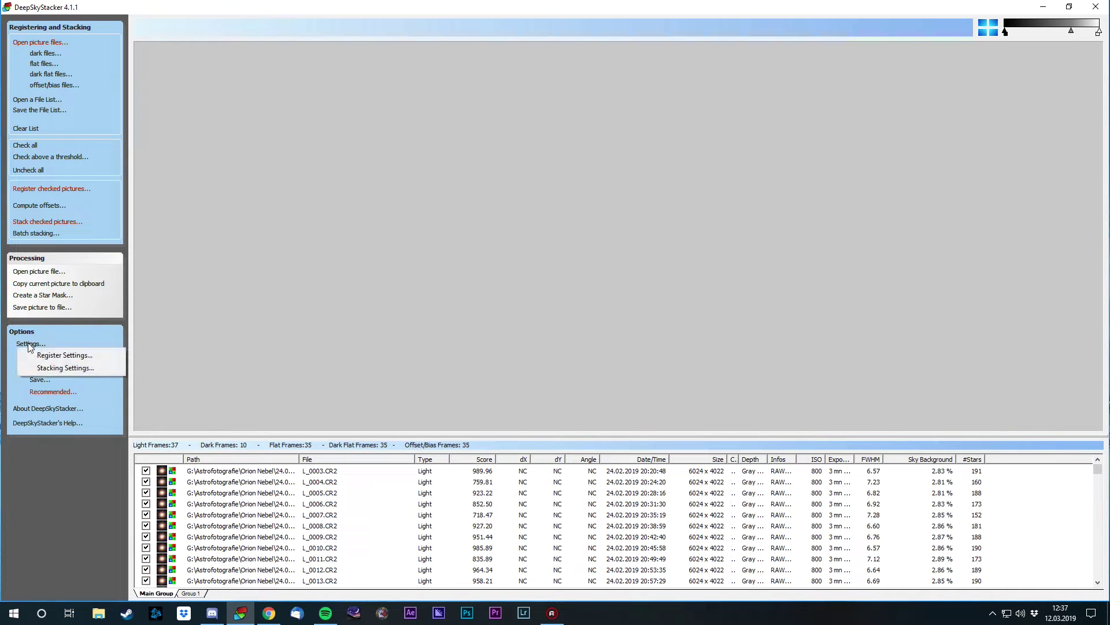
click(84, 355)
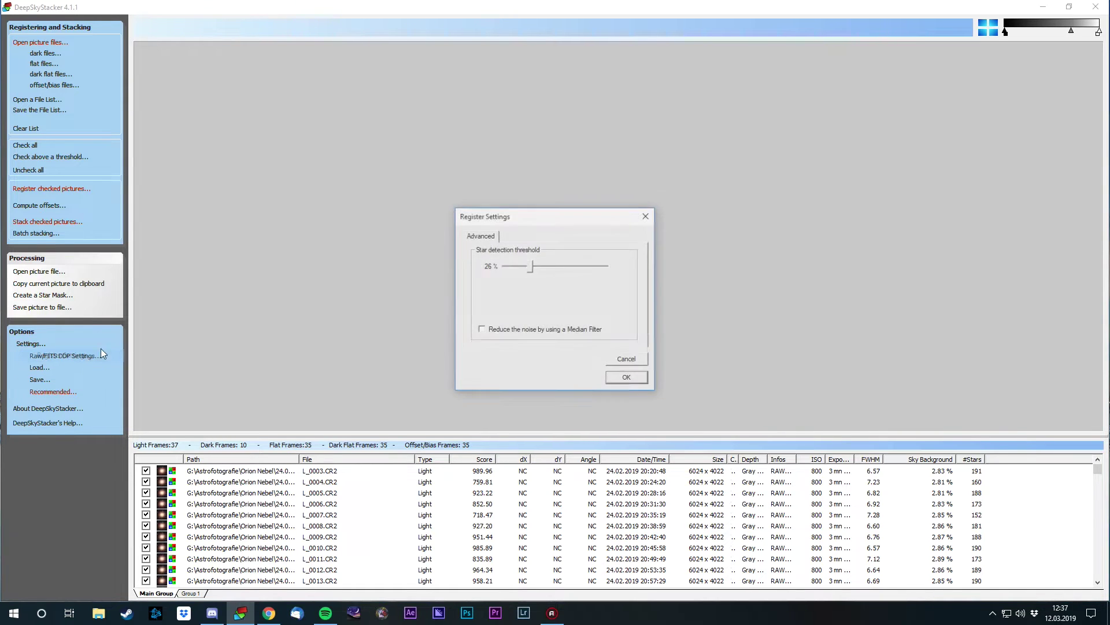
click(618, 363)
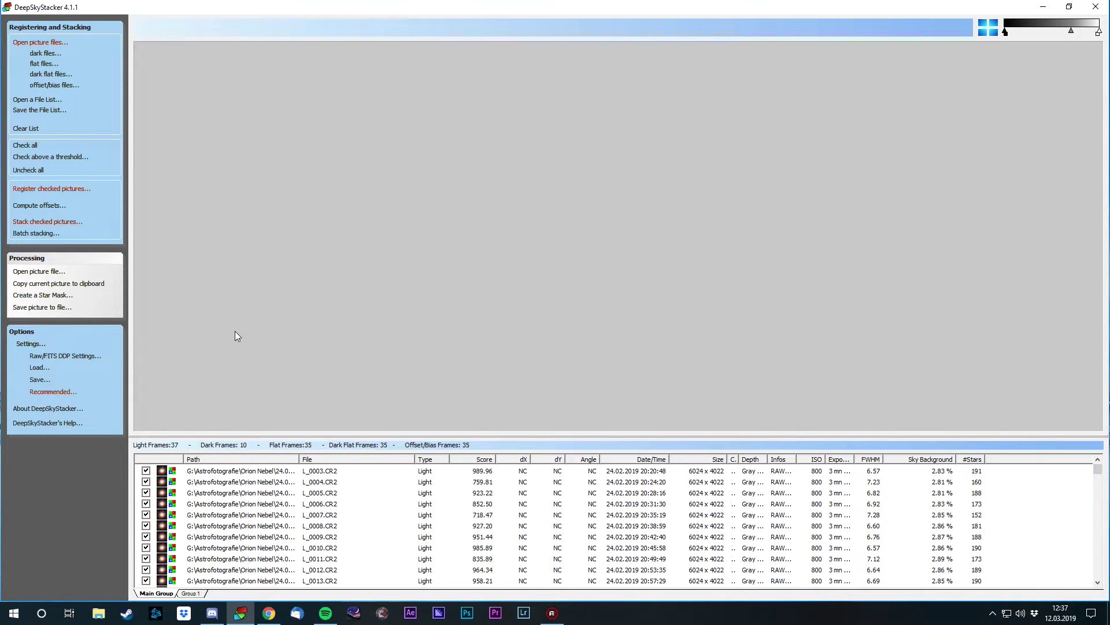
click(27, 345)
click(86, 368)
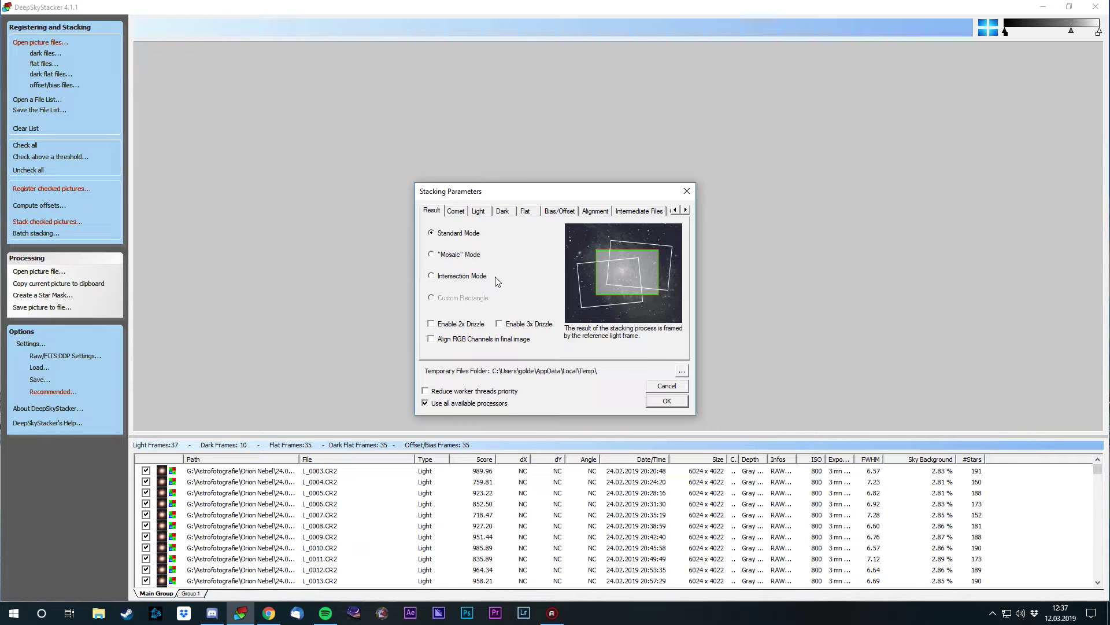
- Keep Standard reference-frame framing with 2x Drizzle off, and view the Light tab
click(489, 277)
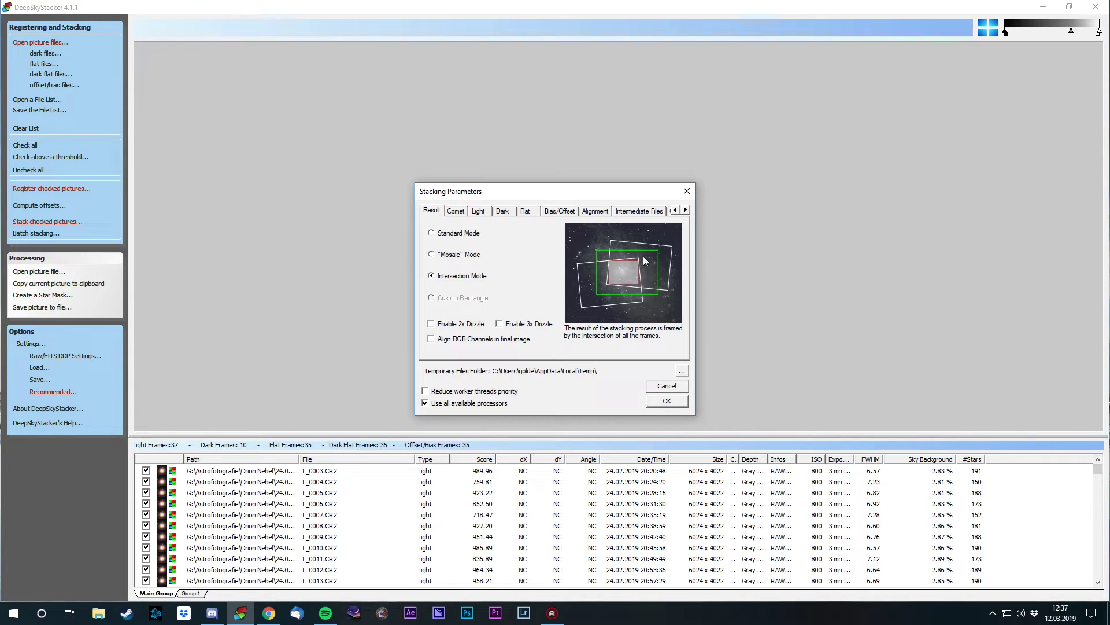
click(431, 233)
click(470, 324)
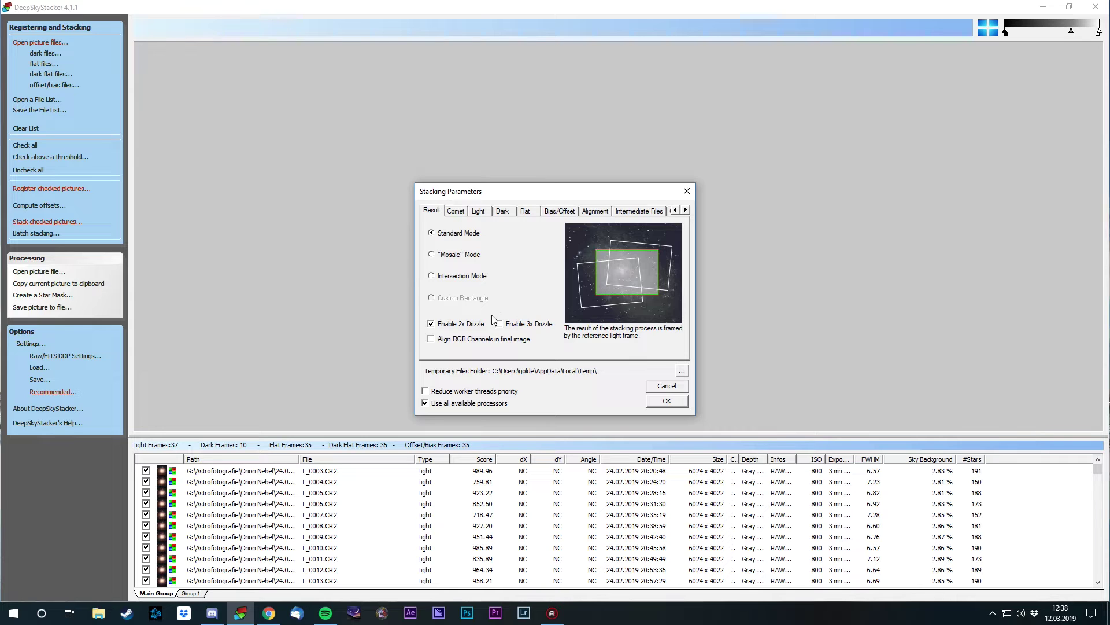
click(466, 325)
click(478, 211)
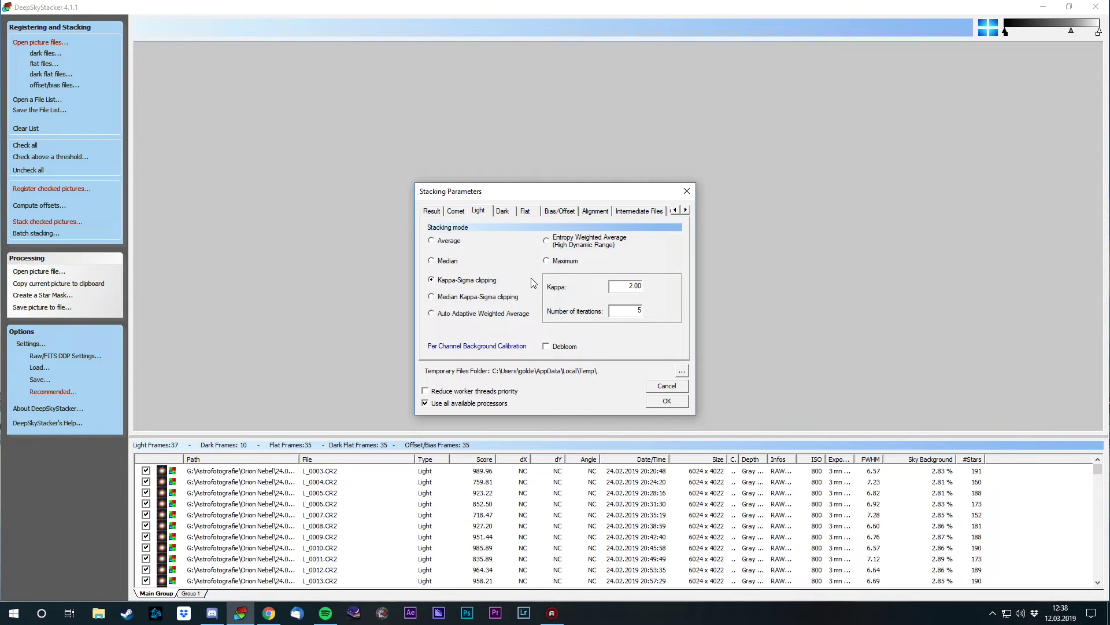
- Review the Dark, Flat and Bias tabs and keep Alignment on Automatic
click(502, 210)
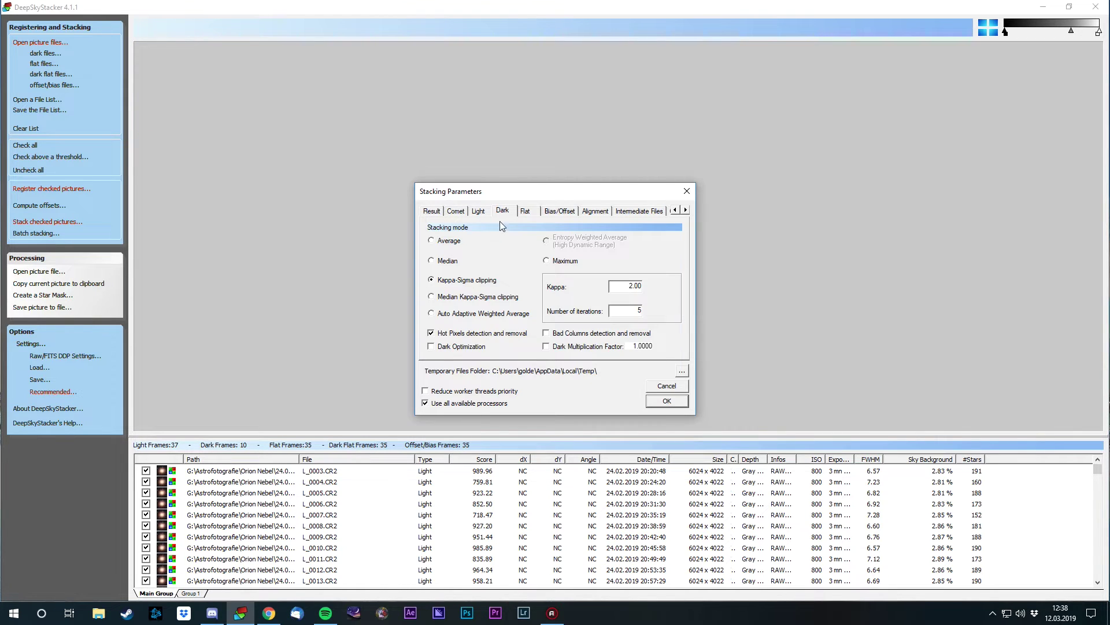
click(528, 211)
click(554, 211)
click(596, 211)
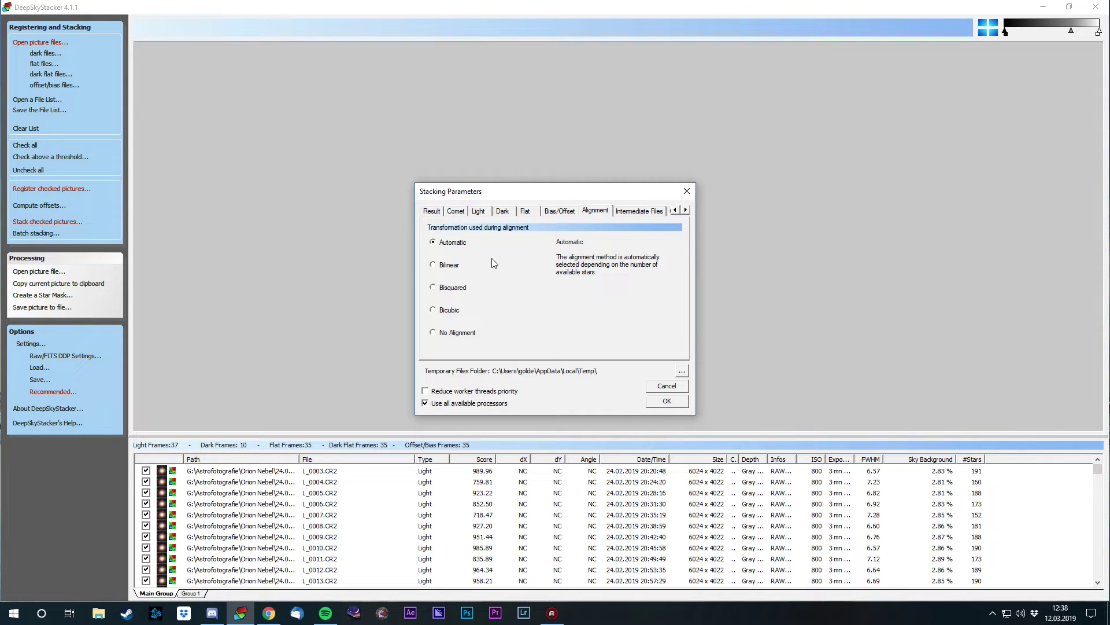
click(452, 266)
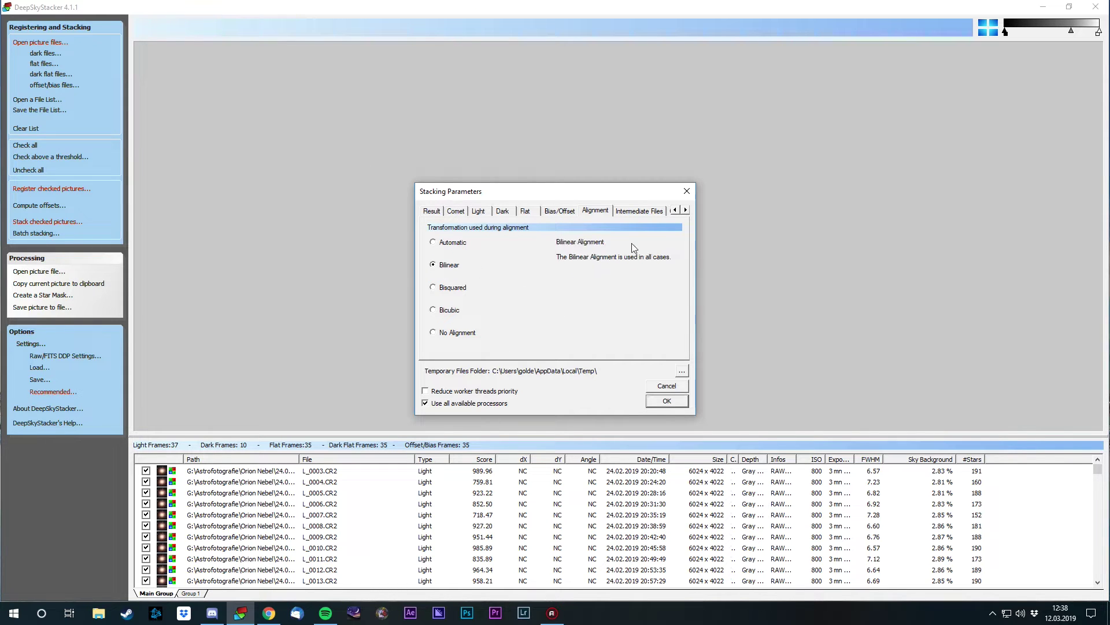
click(450, 292)
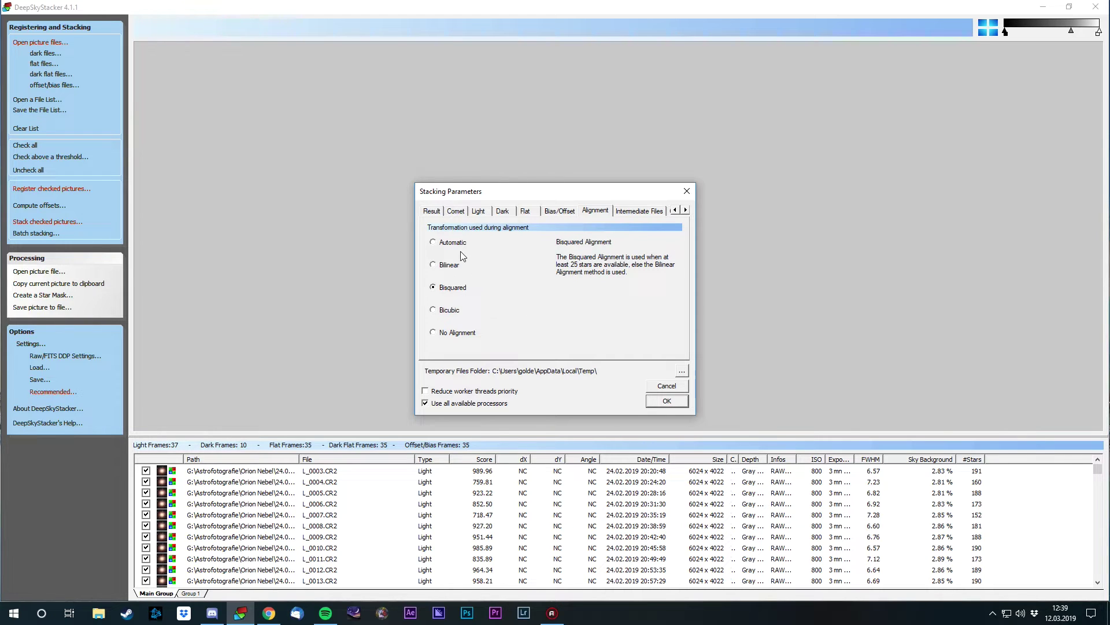
click(444, 246)
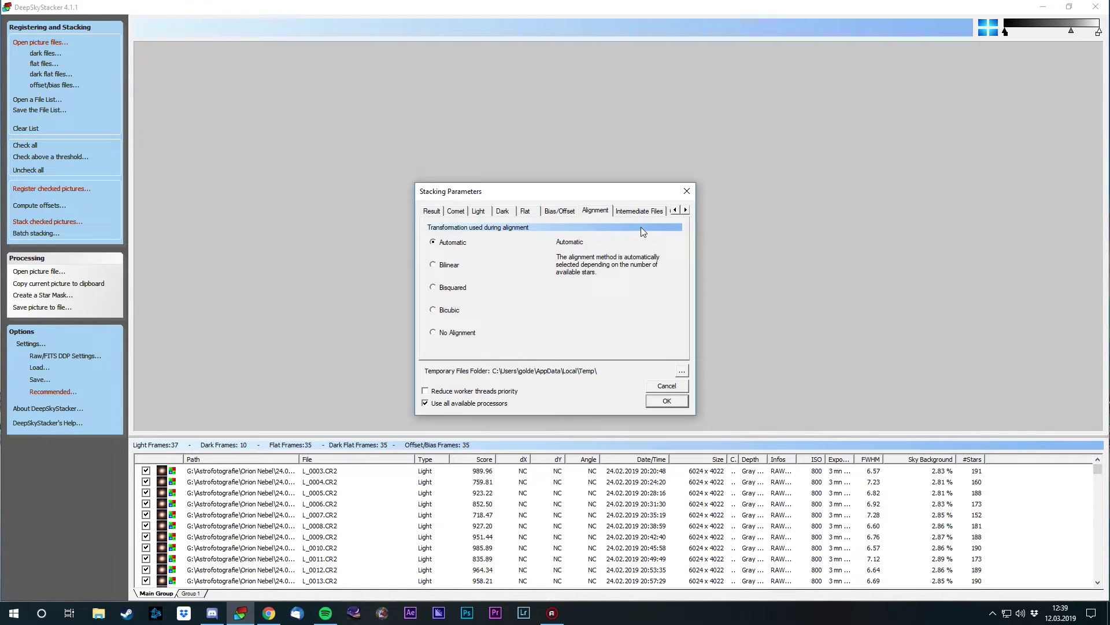
- Review the Intermediate, Cosmetic and Output tabs, then accept the stacking parameters
click(639, 211)
click(686, 210)
click(686, 210)
click(686, 210)
click(621, 211)
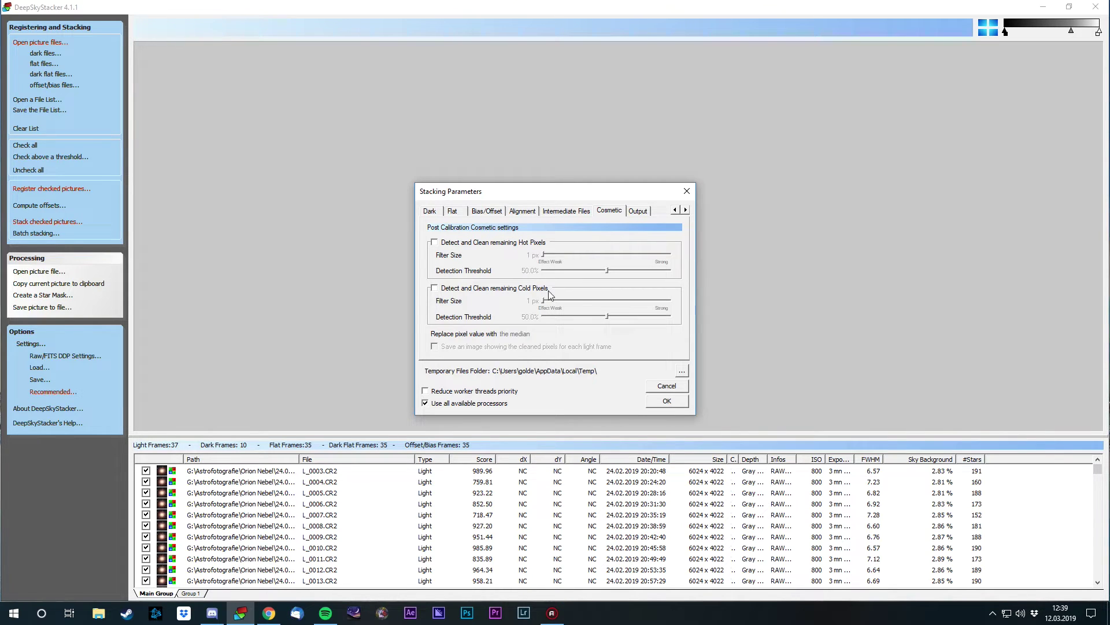
click(638, 212)
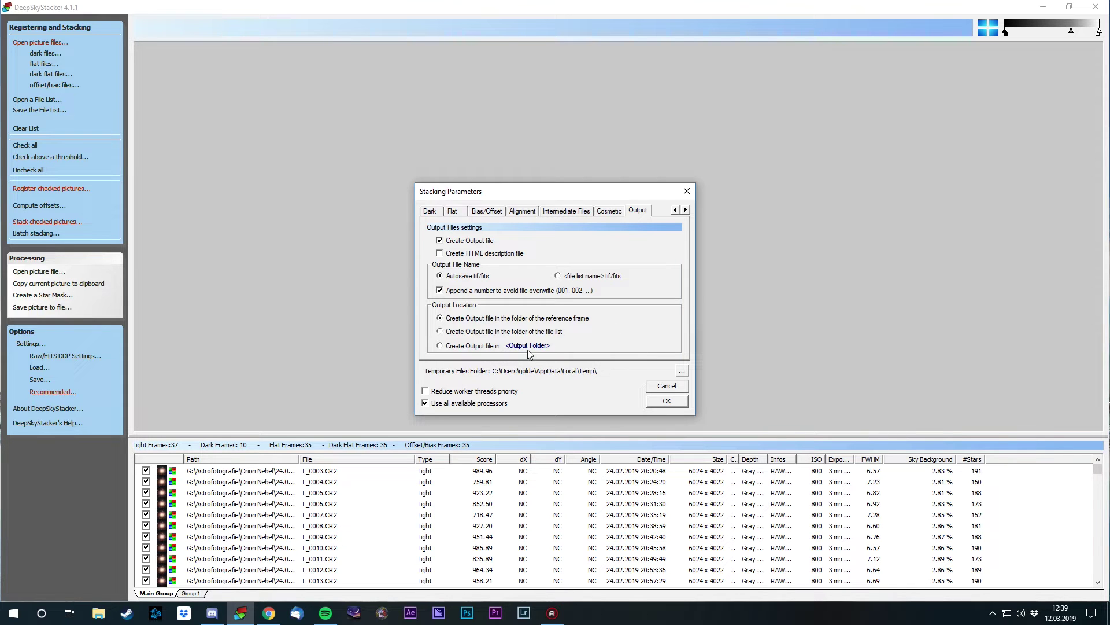
key(Return)
- Reopen the stacking steps summary for the checked frames
click(686, 393)
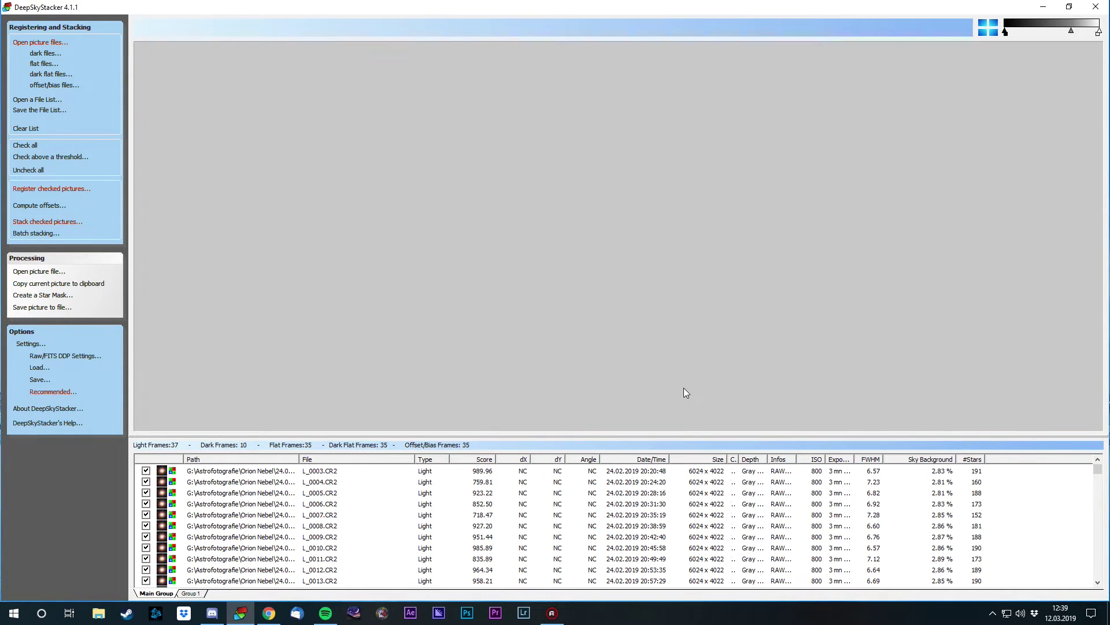
click(58, 222)
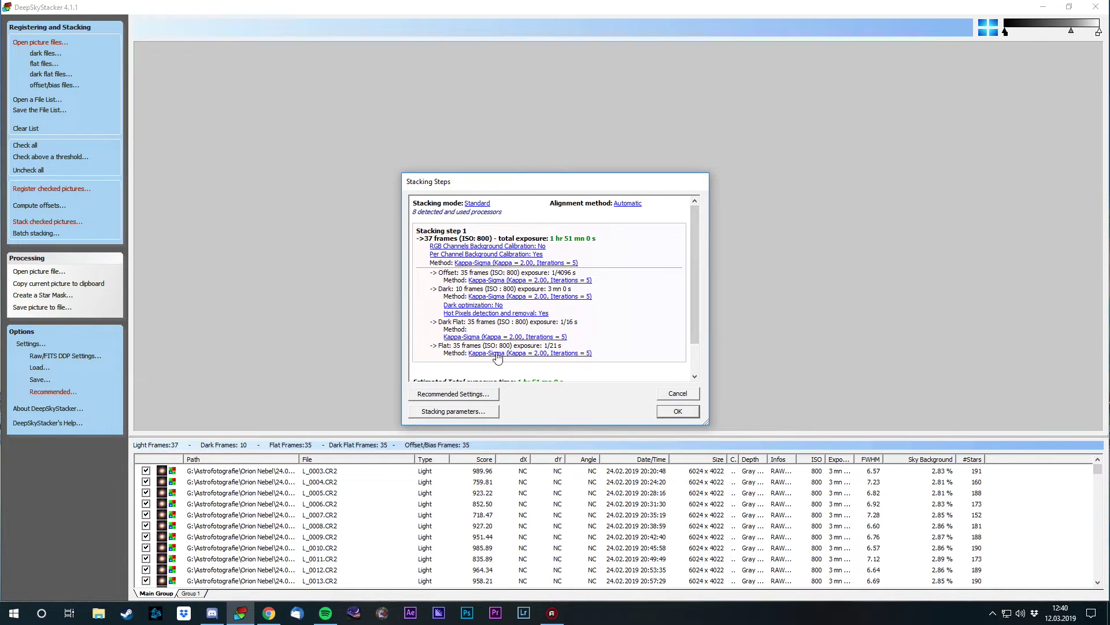
scroll(639, 306, down, 3)
scroll(638, 306, up, 3)
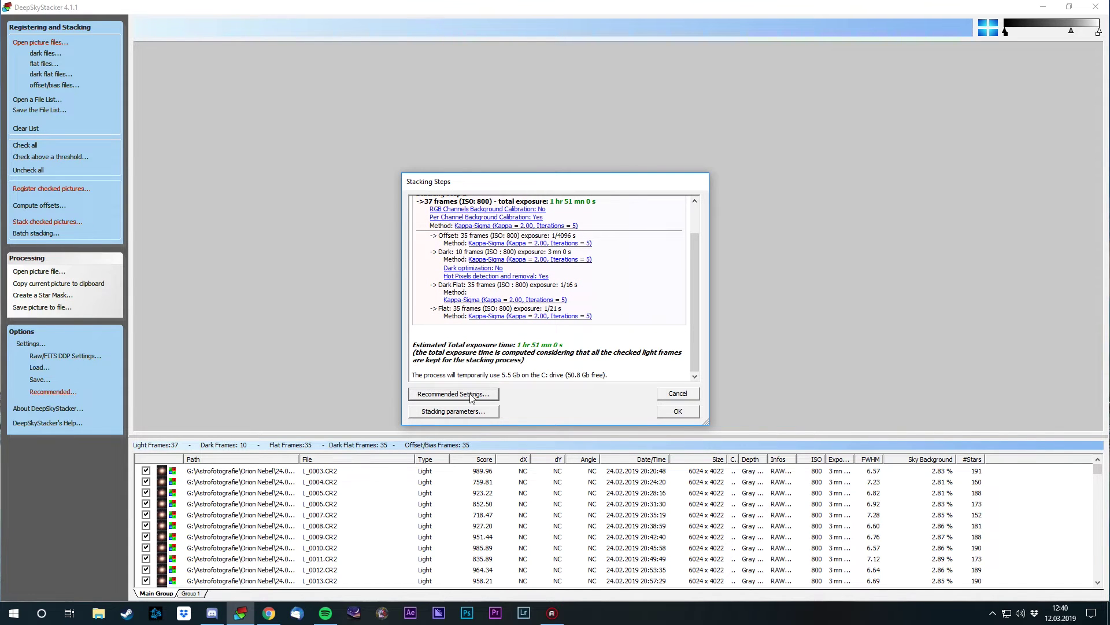
- Use Sigma-Clipping Median for the bias, dark and flat masters, then stack the 37 frames
click(471, 396)
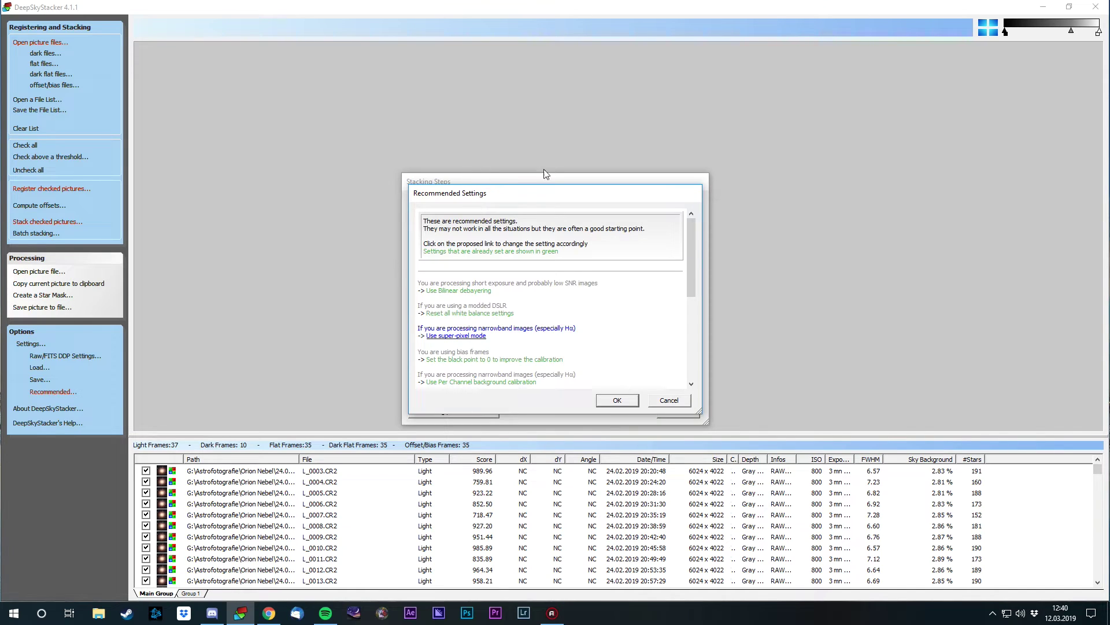
scroll(641, 329, down, 2)
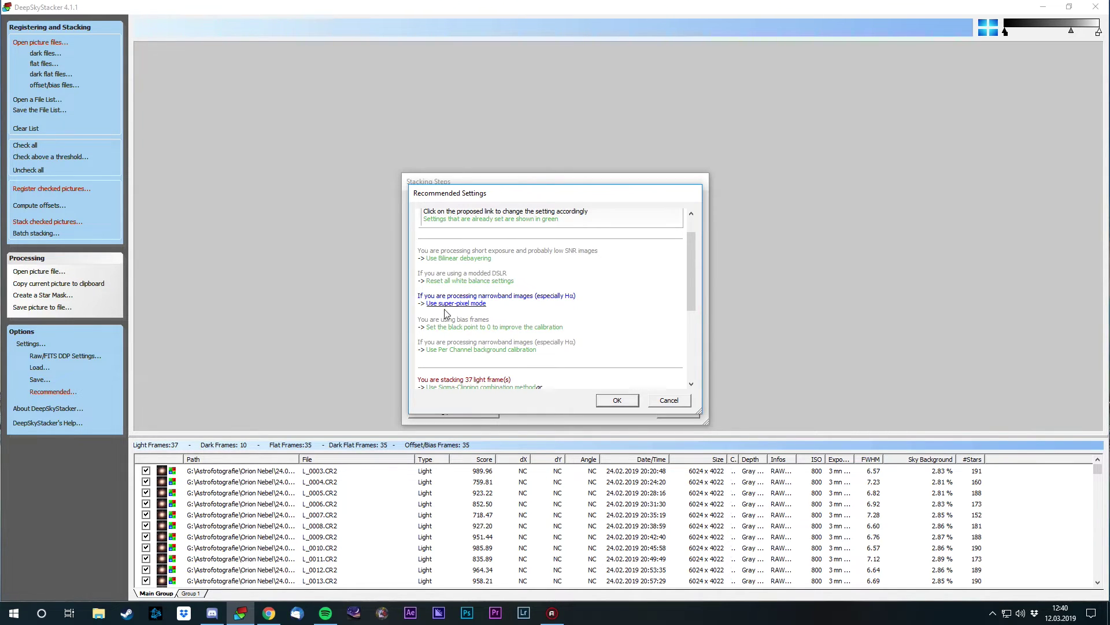
scroll(627, 322, down, 4)
scroll(631, 322, down, 3)
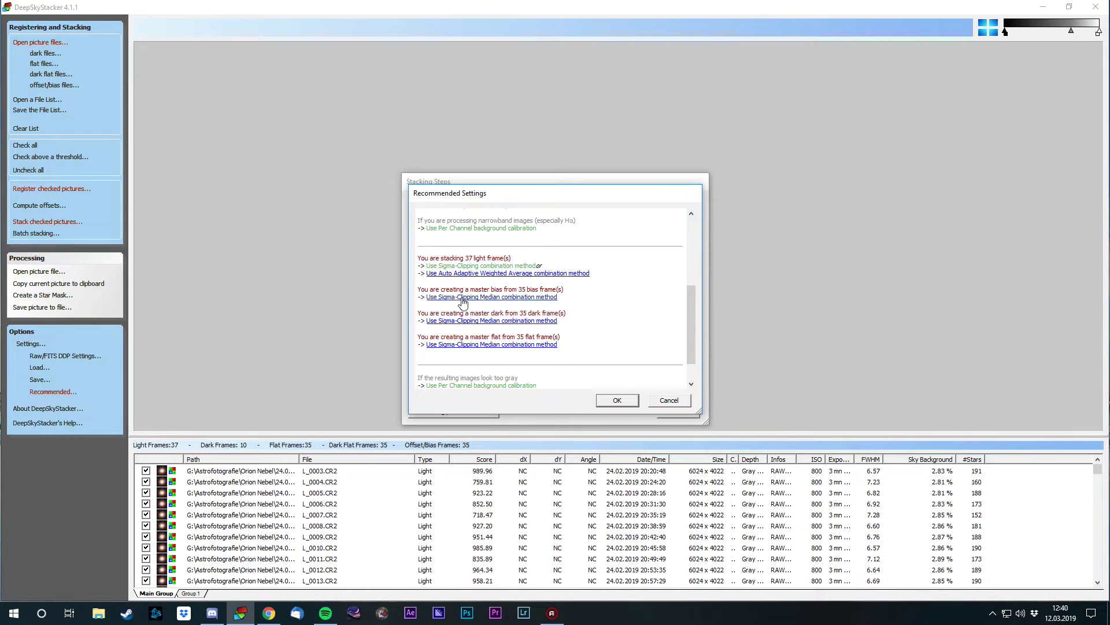
click(484, 297)
click(472, 345)
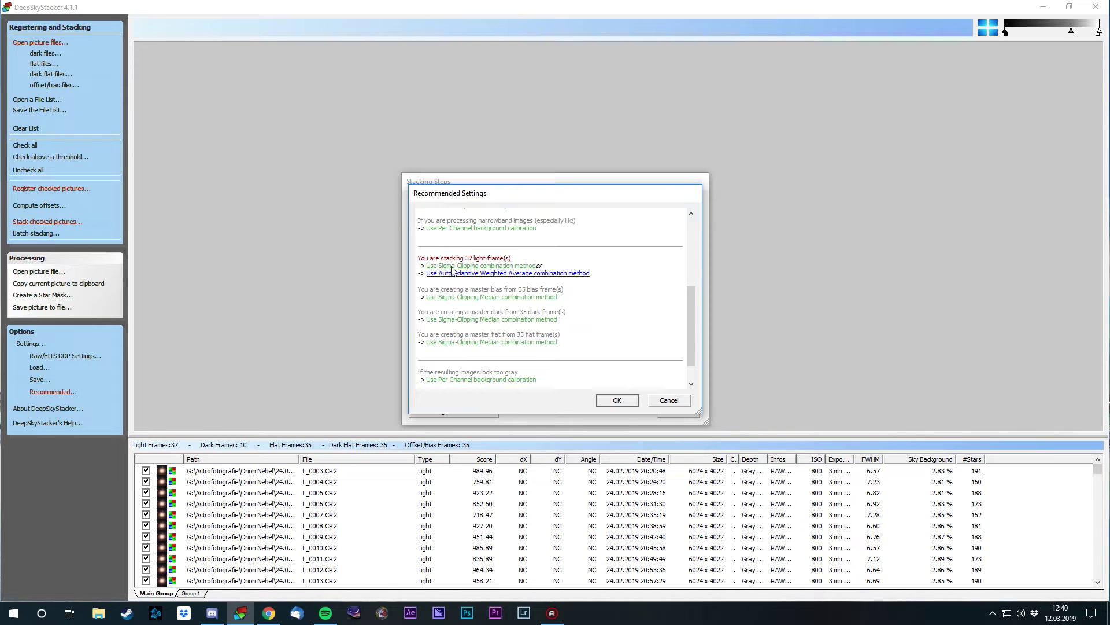
scroll(603, 334, down, 1)
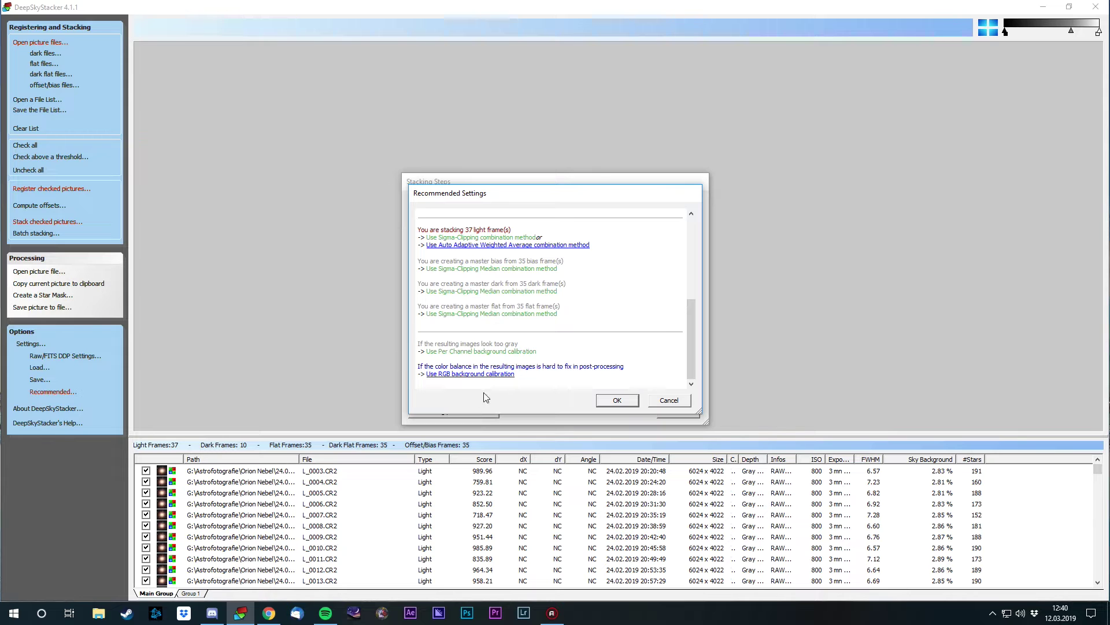
click(614, 399)
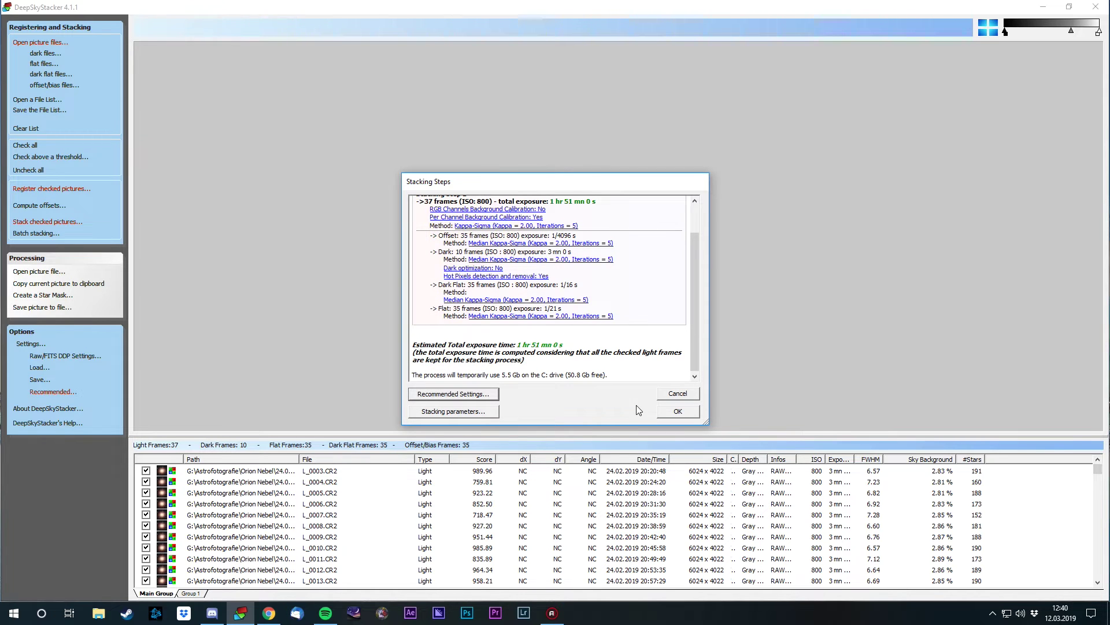
scroll(601, 307, up, 2)
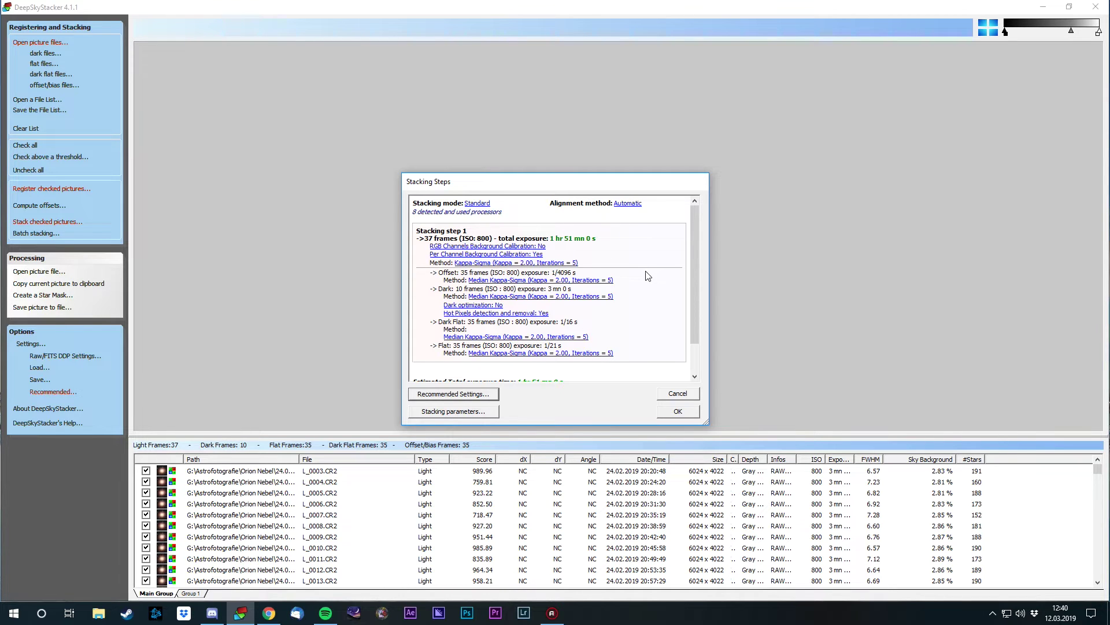
click(678, 411)
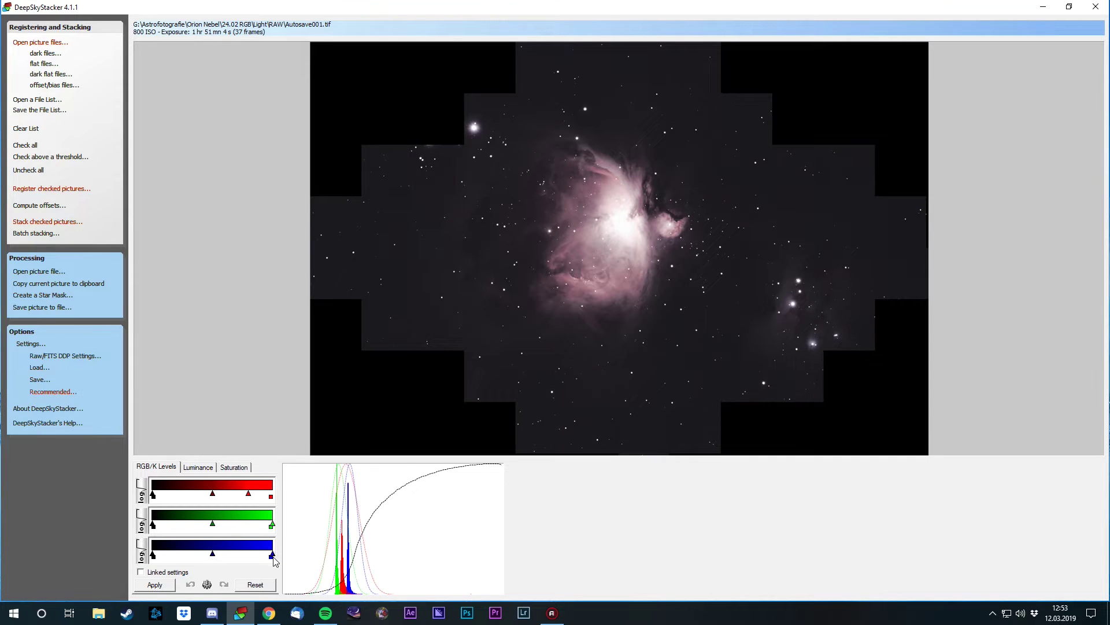
drag(271, 556, 225, 557)
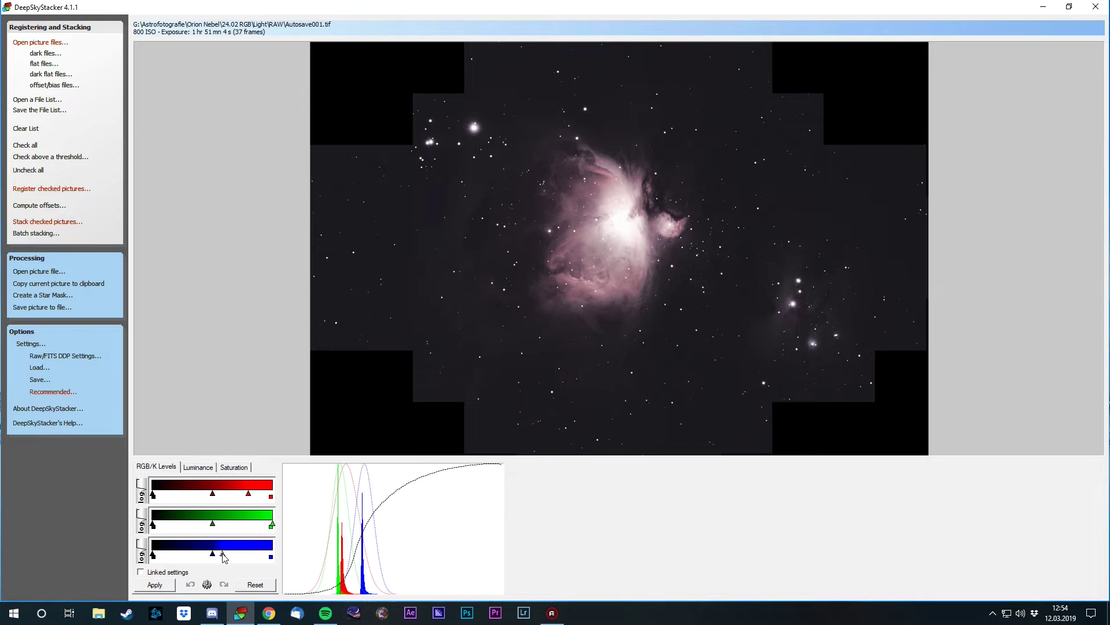
drag(223, 555, 272, 555)
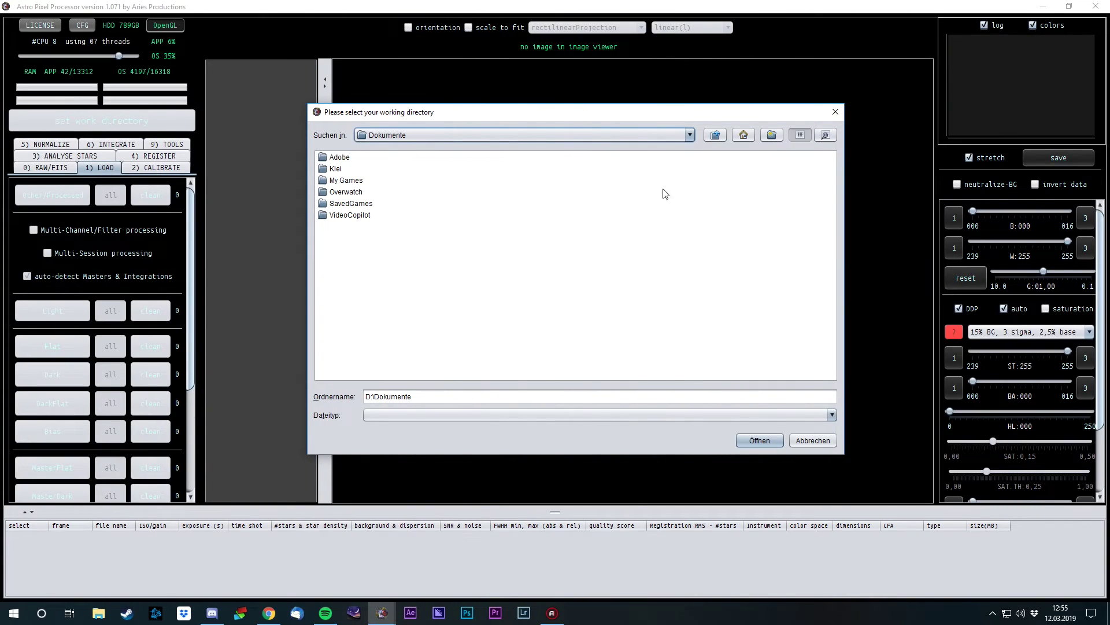
- Go up to the D: drive and choose the Astrofotografie folder as working directory
click(715, 135)
double_click(368, 170)
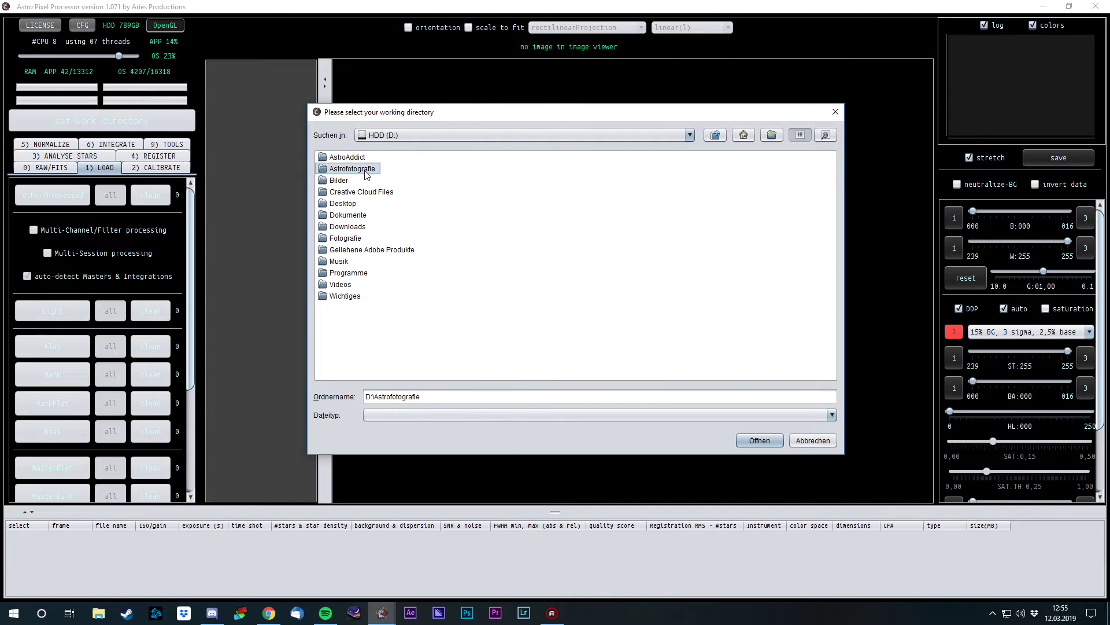
click(758, 441)
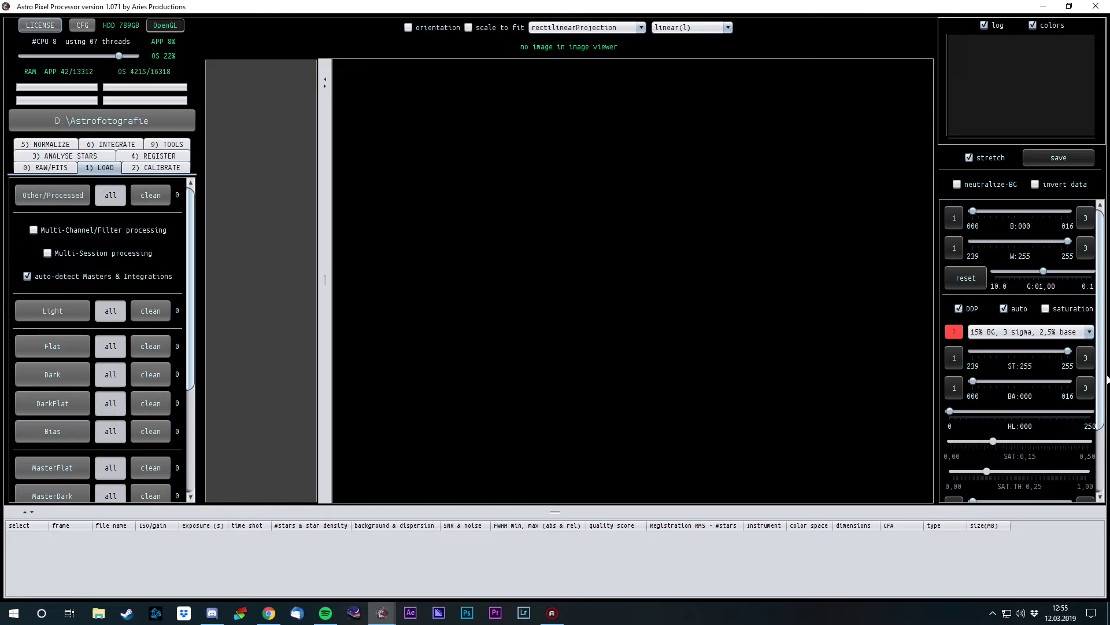
scroll(1021, 442, down, 2)
scroll(1002, 423, up, 2)
scroll(137, 382, down, 3)
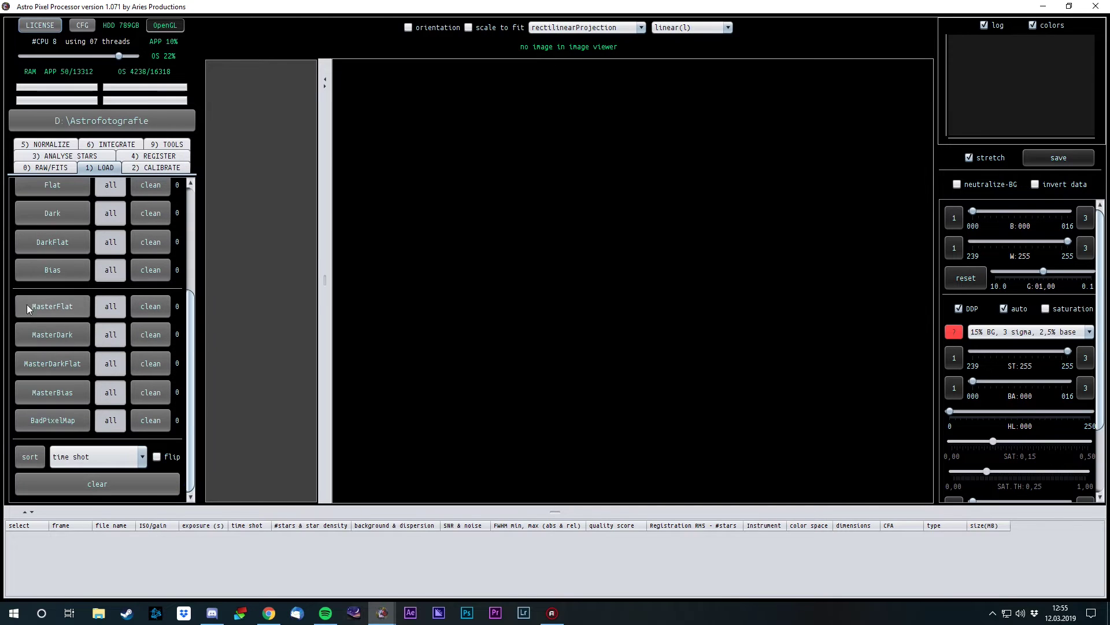
scroll(105, 325, up, 3)
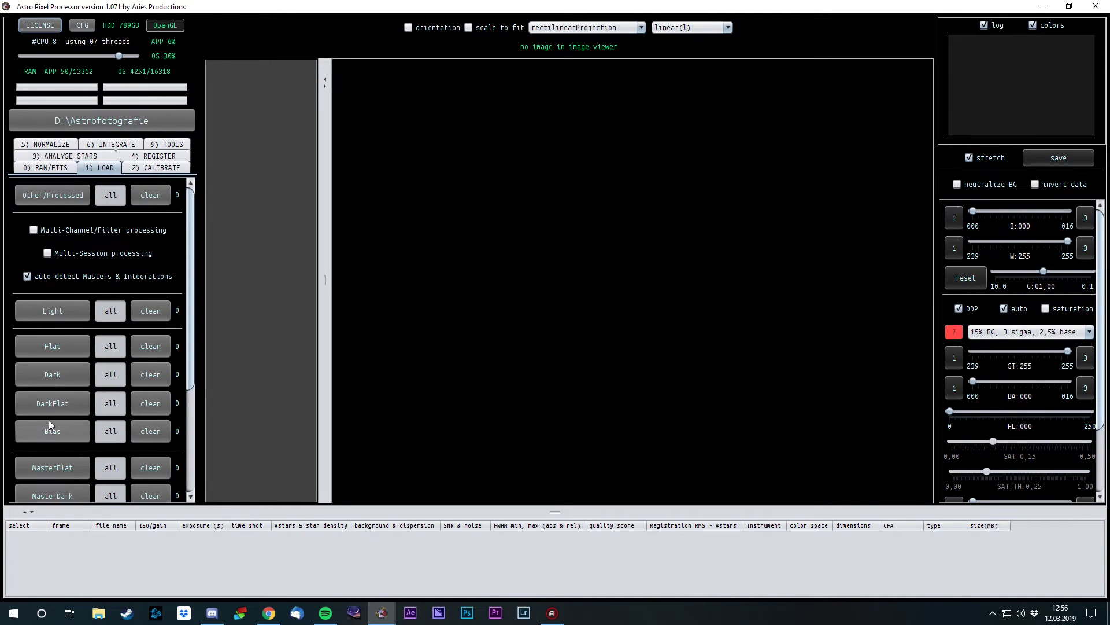
click(46, 309)
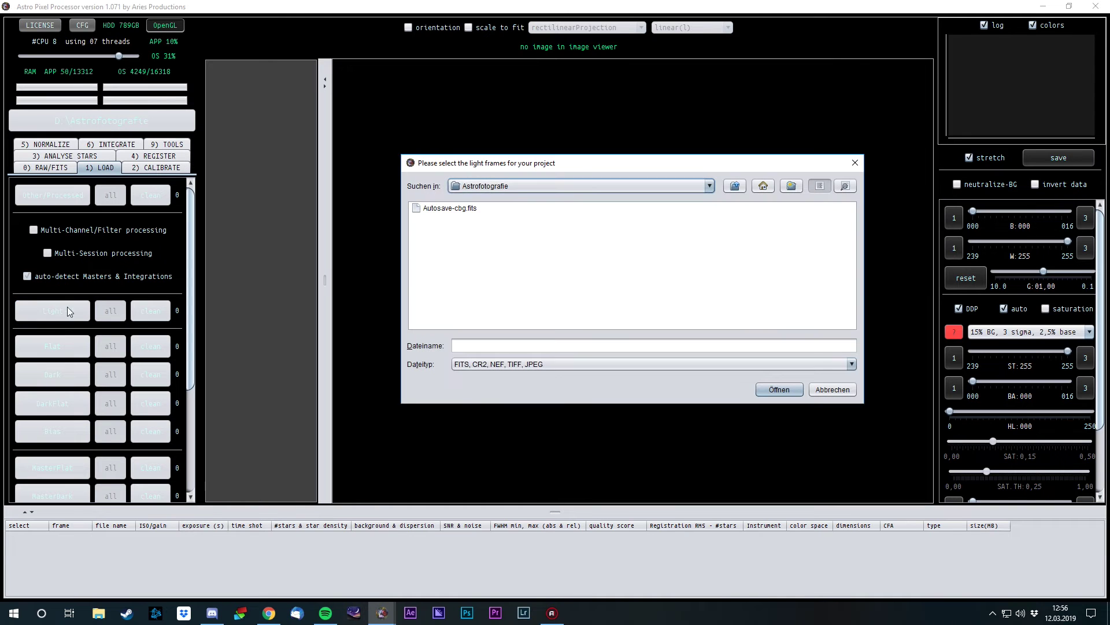
click(735, 186)
click(734, 186)
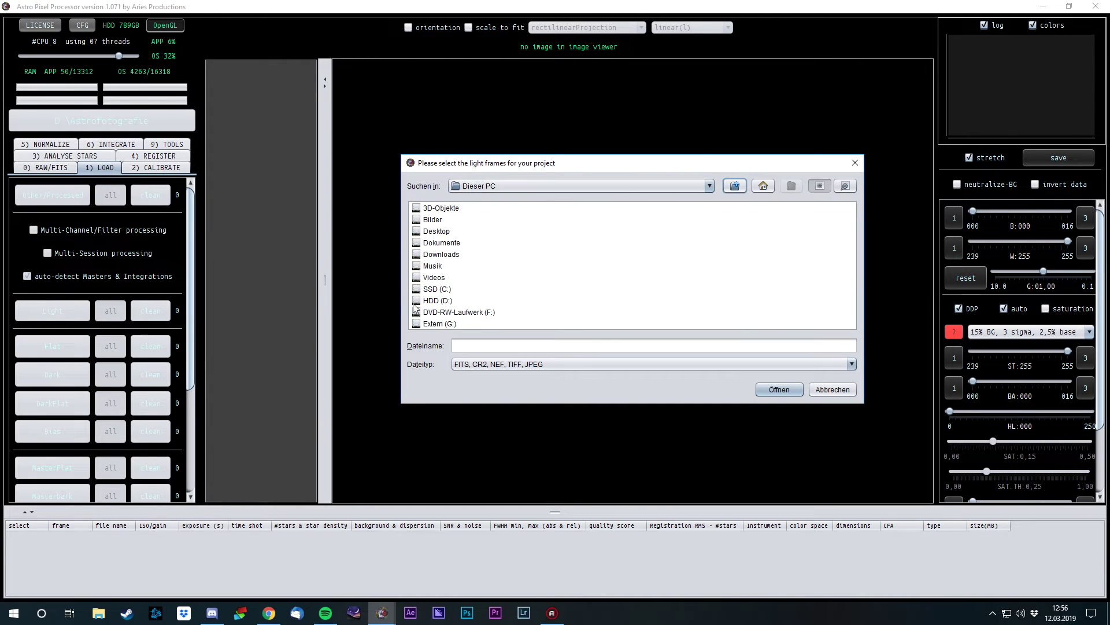
double_click(433, 324)
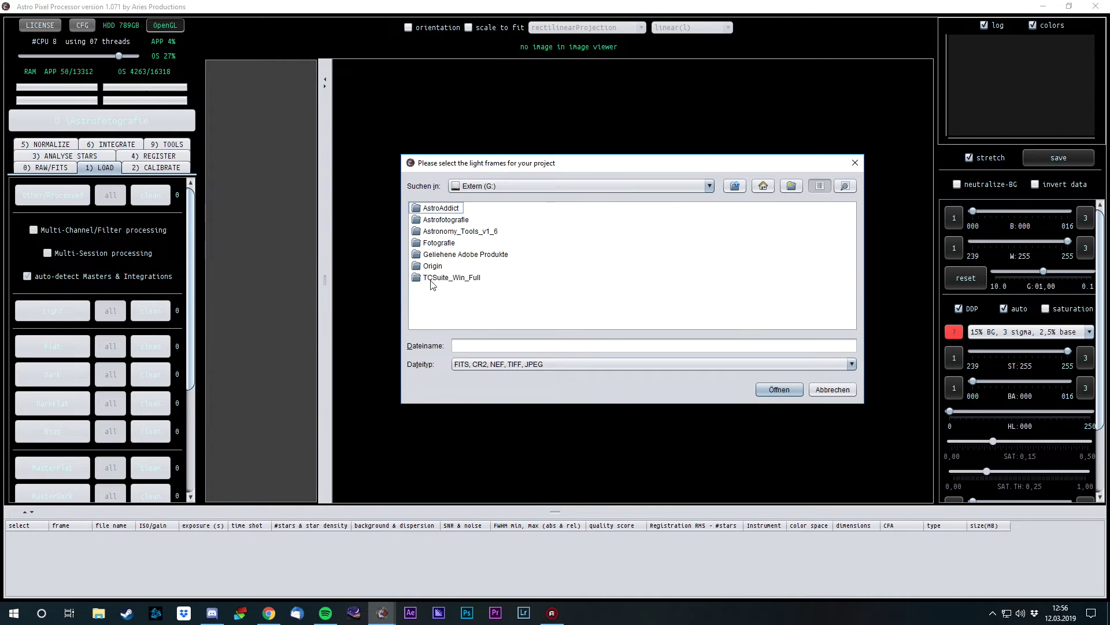
double_click(435, 221)
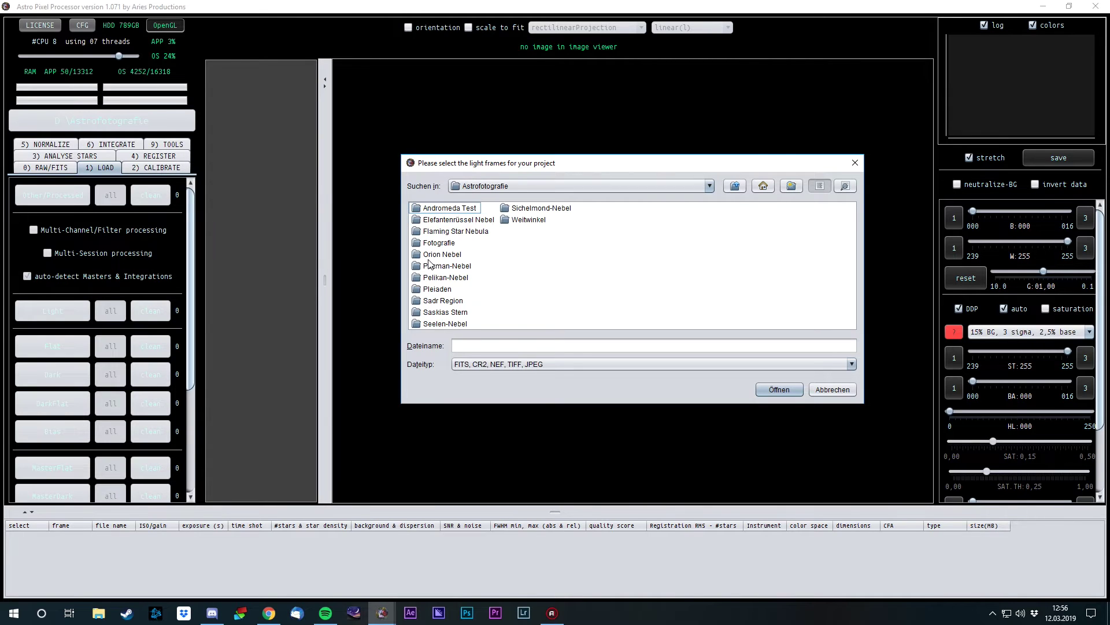
double_click(433, 254)
double_click(432, 209)
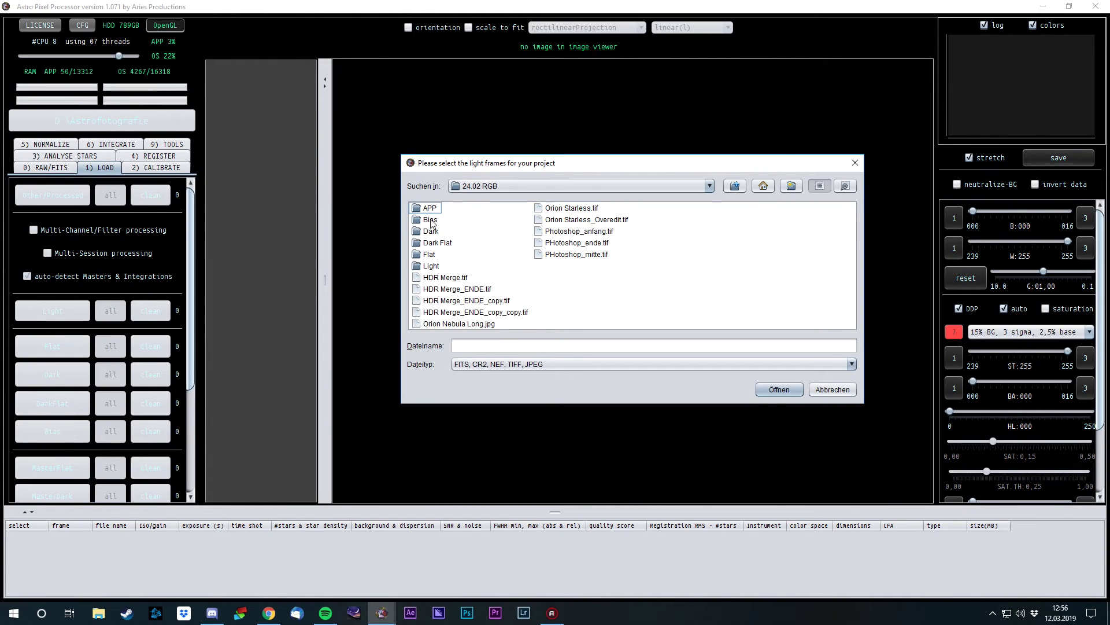
double_click(428, 266)
double_click(427, 231)
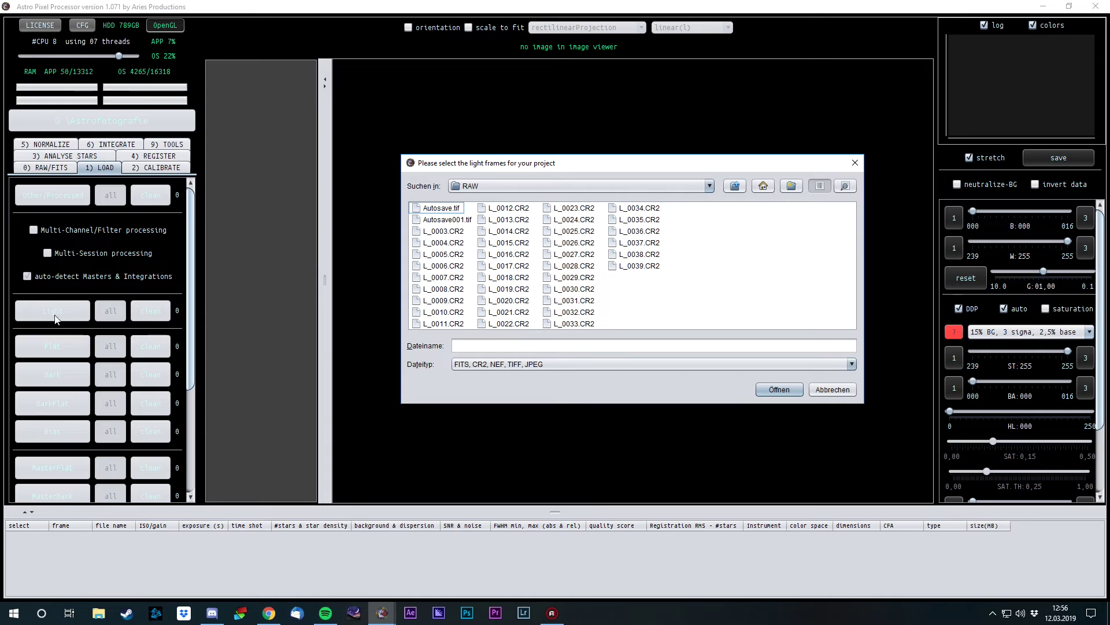
click(832, 389)
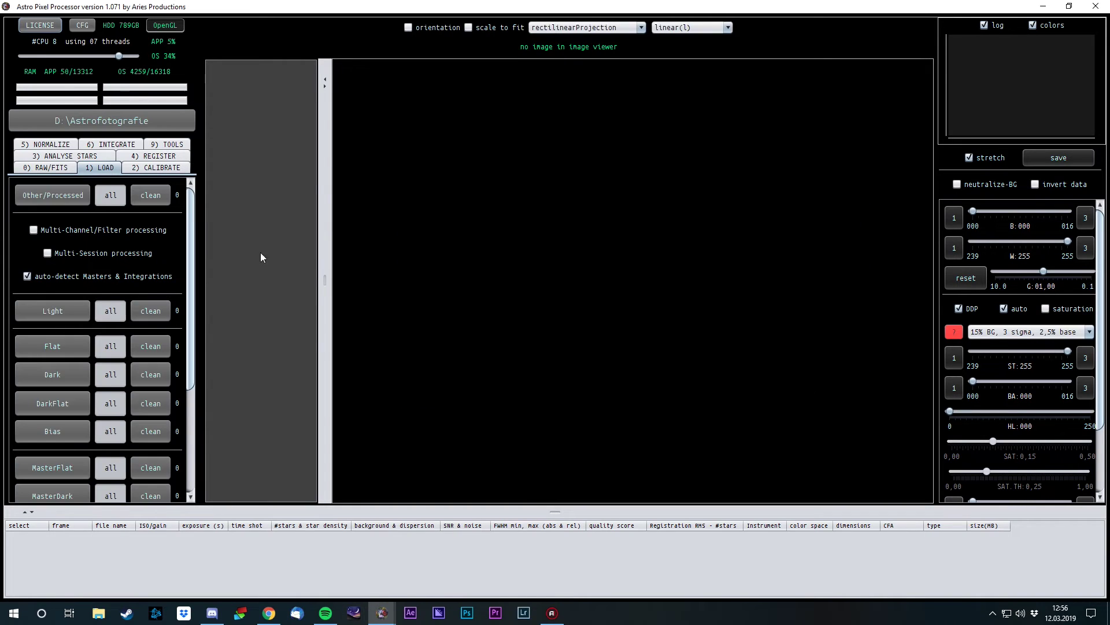
- In the 2) CALIBRATE tab, switch MasterBias outlier rejection to sigma clip (kappa 3.0, 1 iteration)
click(155, 168)
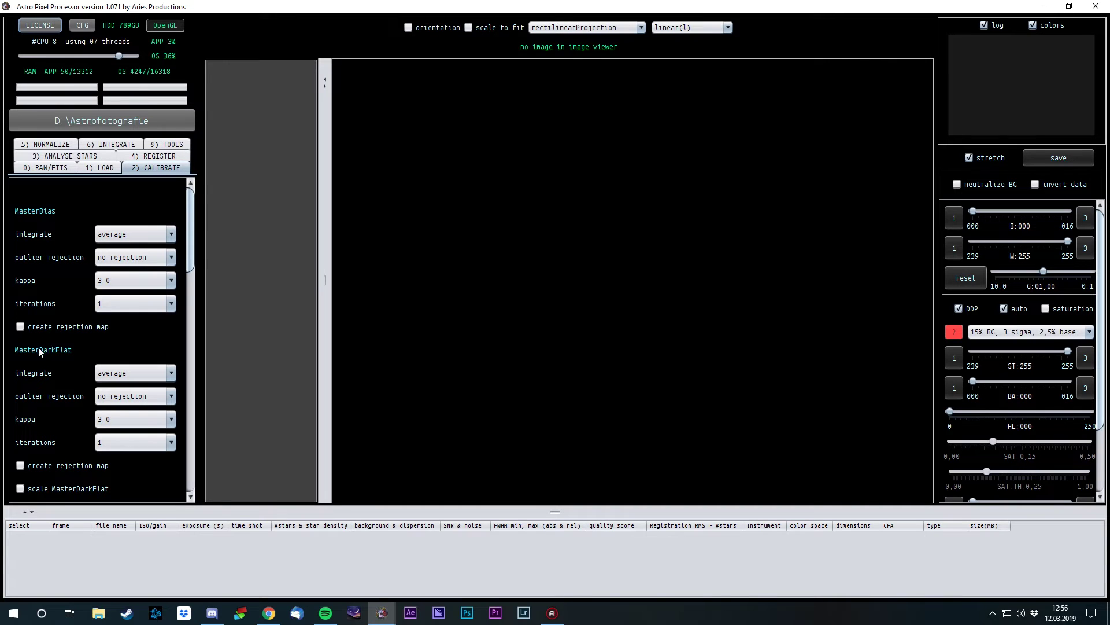
scroll(76, 351, down, 3)
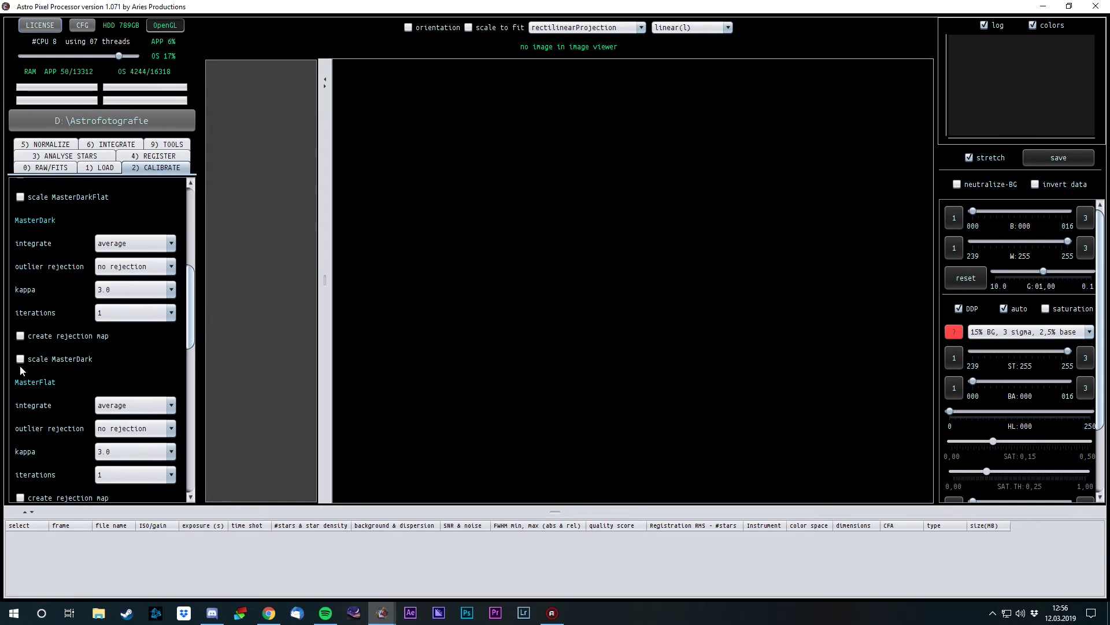
scroll(16, 370, down, 3)
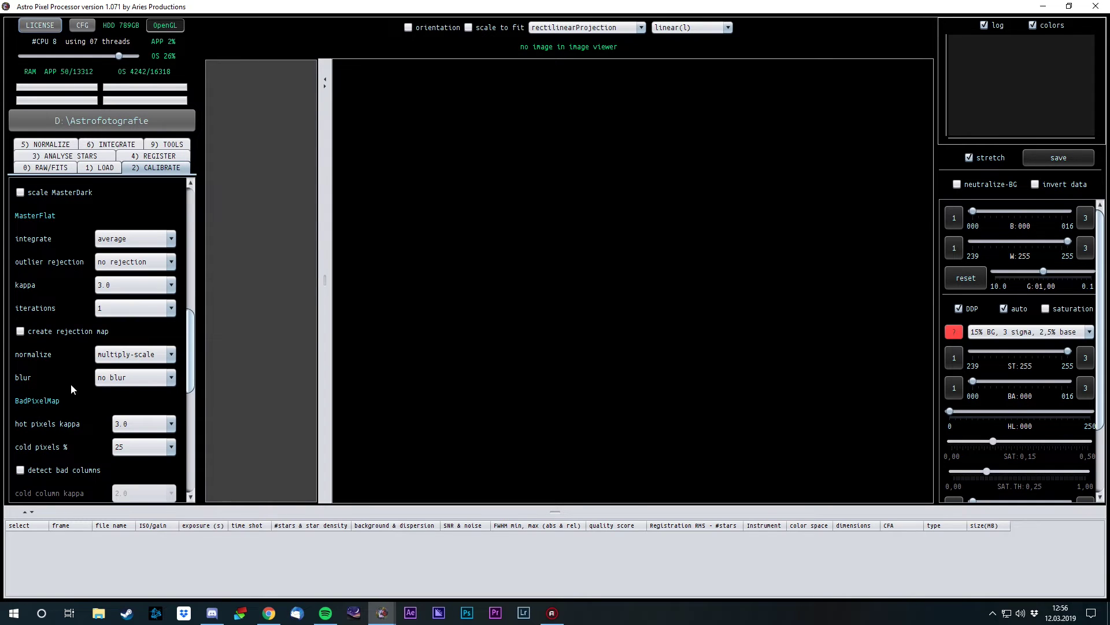
scroll(65, 383, up, 8)
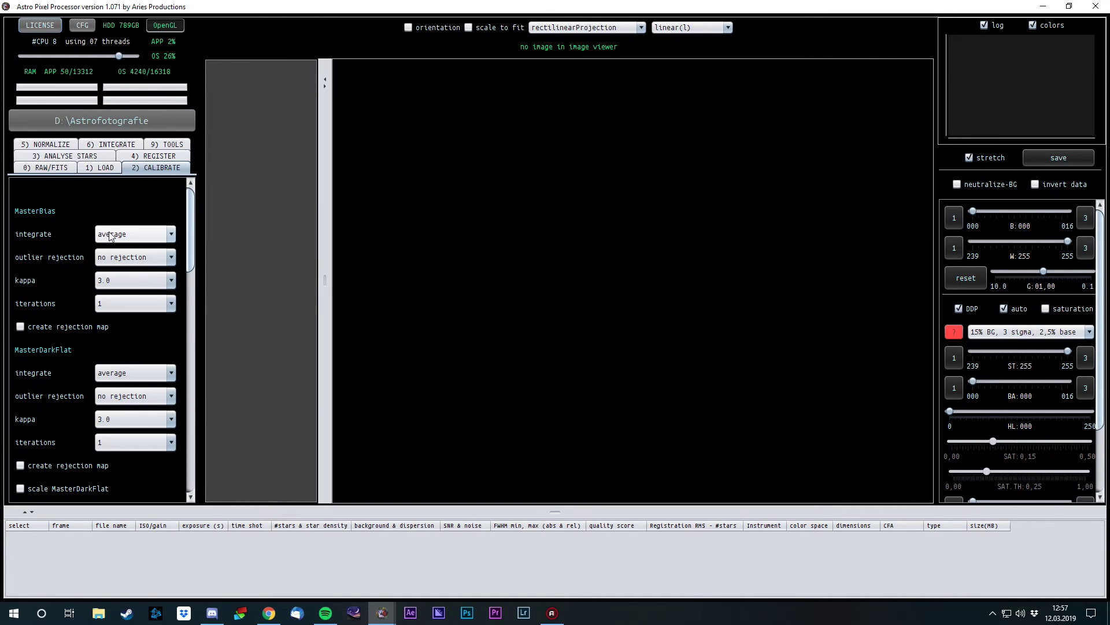
mouse_move(111, 236)
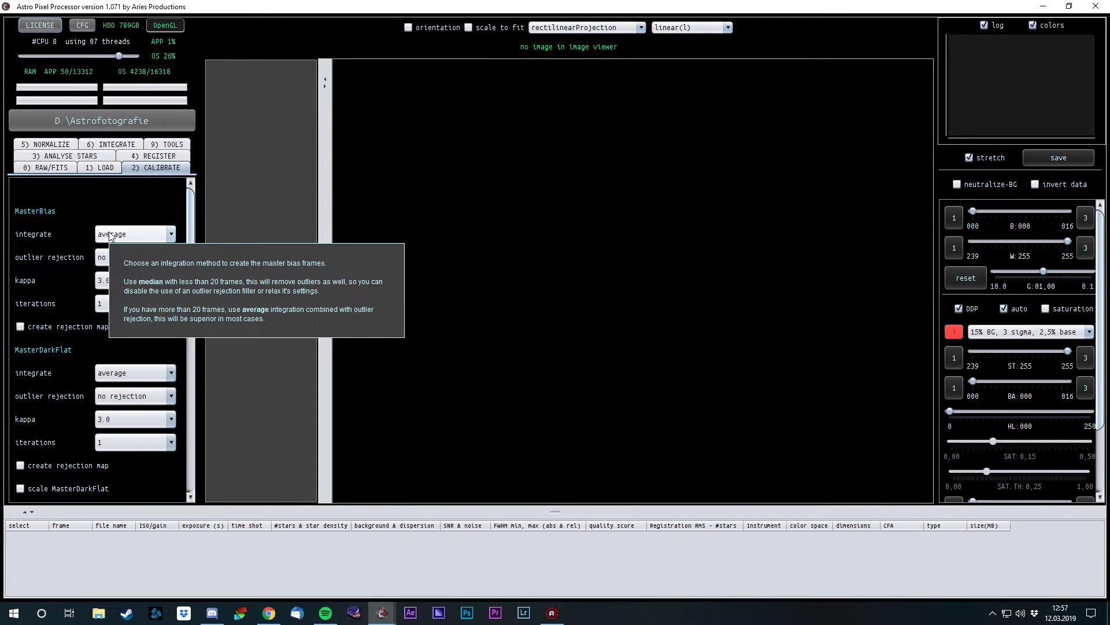
mouse_move(101, 259)
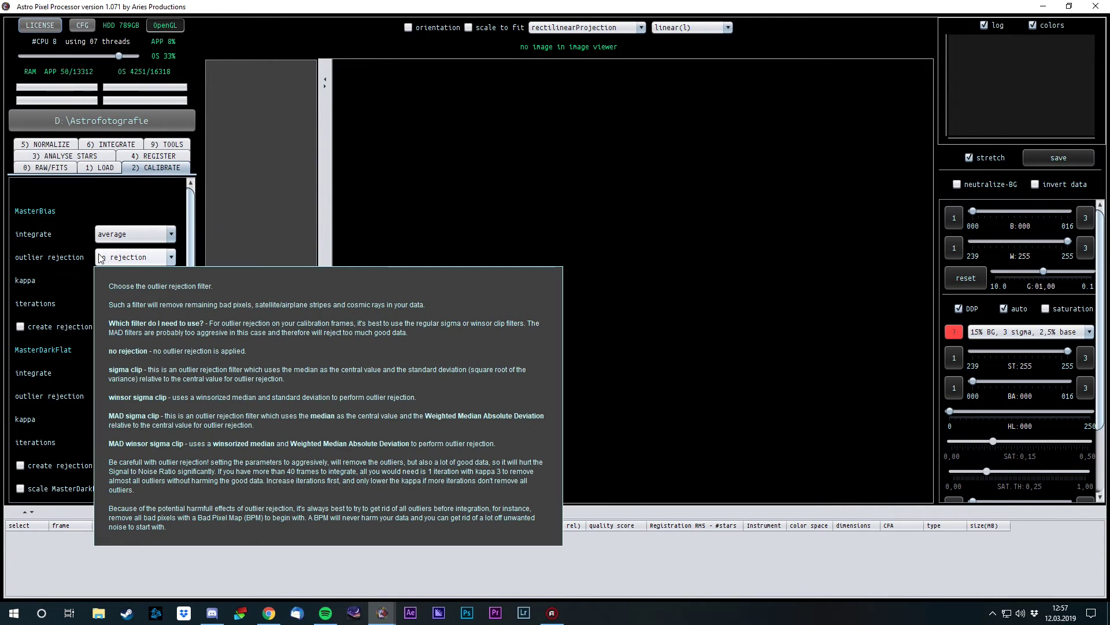
mouse_move(117, 289)
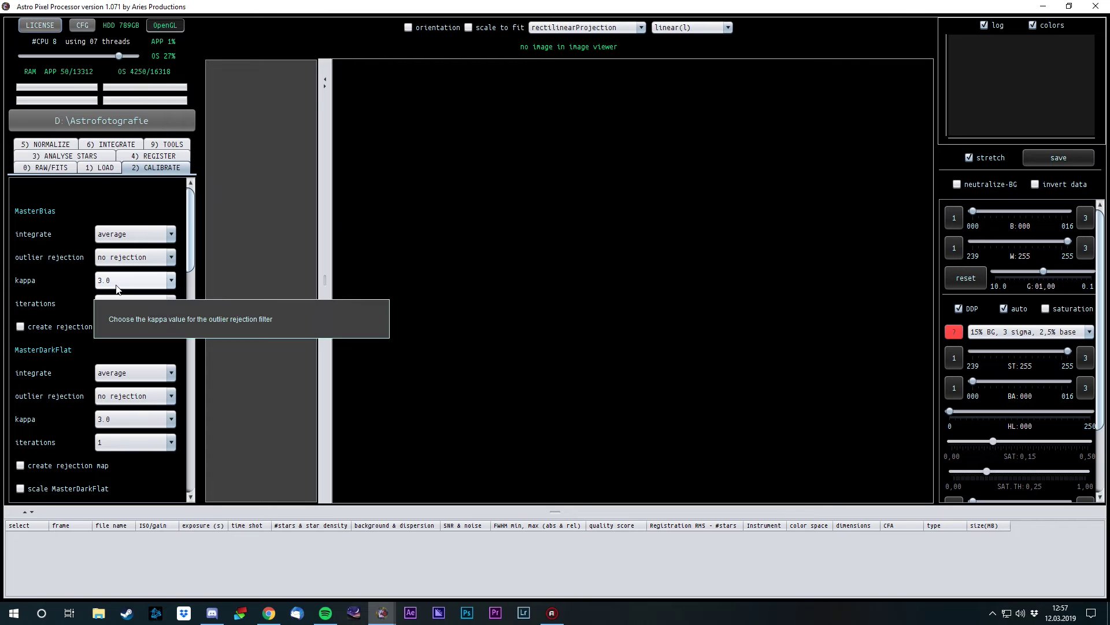
click(133, 257)
click(124, 270)
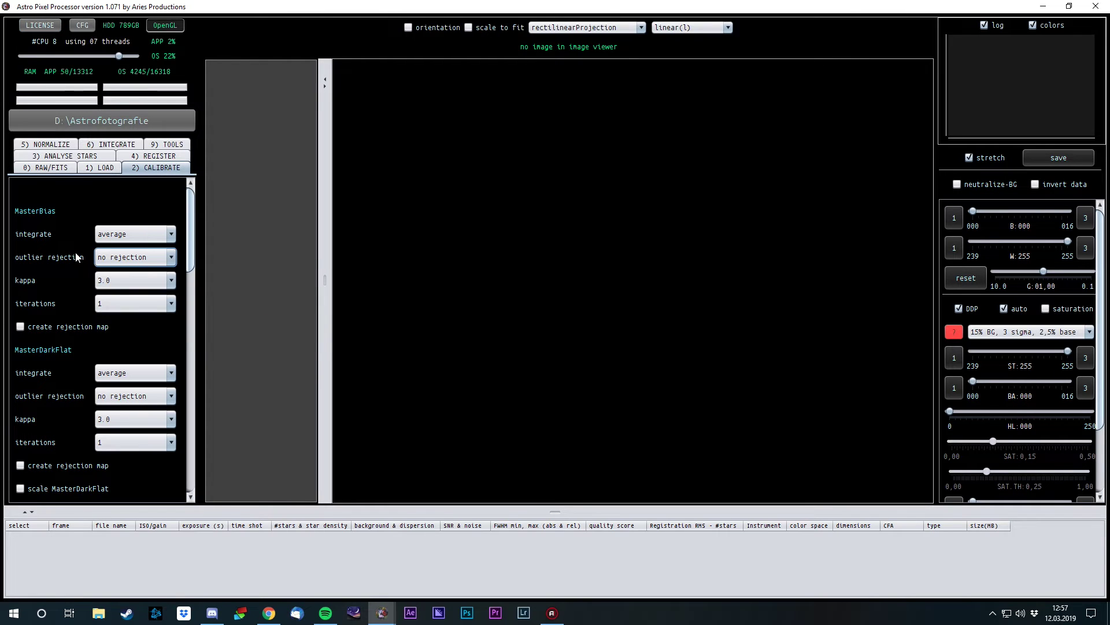
click(118, 255)
click(118, 280)
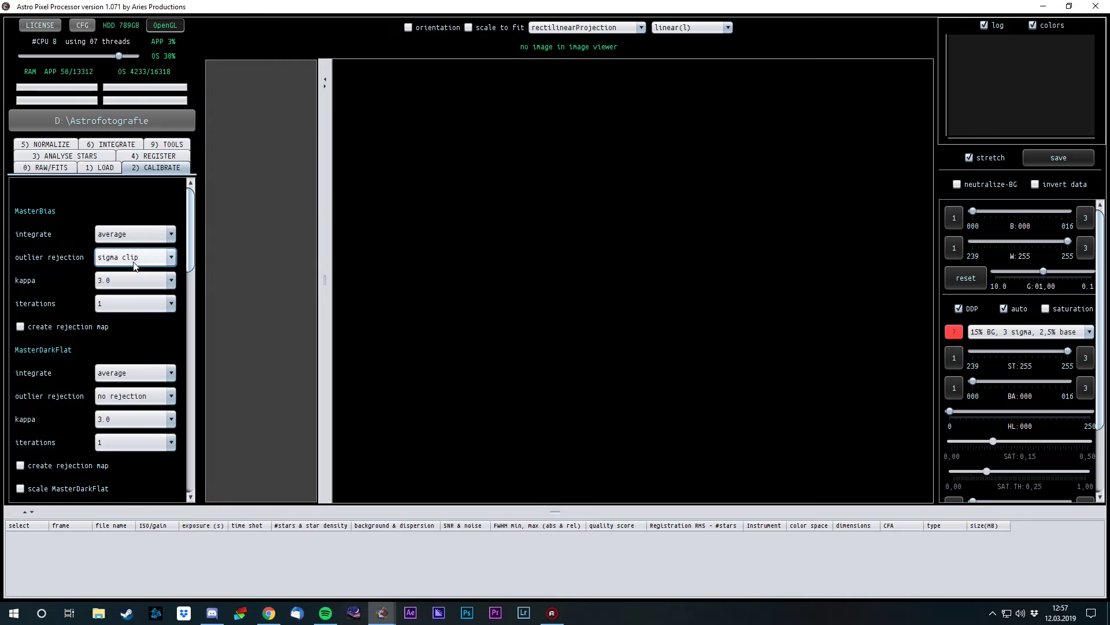
- Tick 'create Bad Pixel Map' further down the CALIBRATE panel
scroll(62, 250, down, 10)
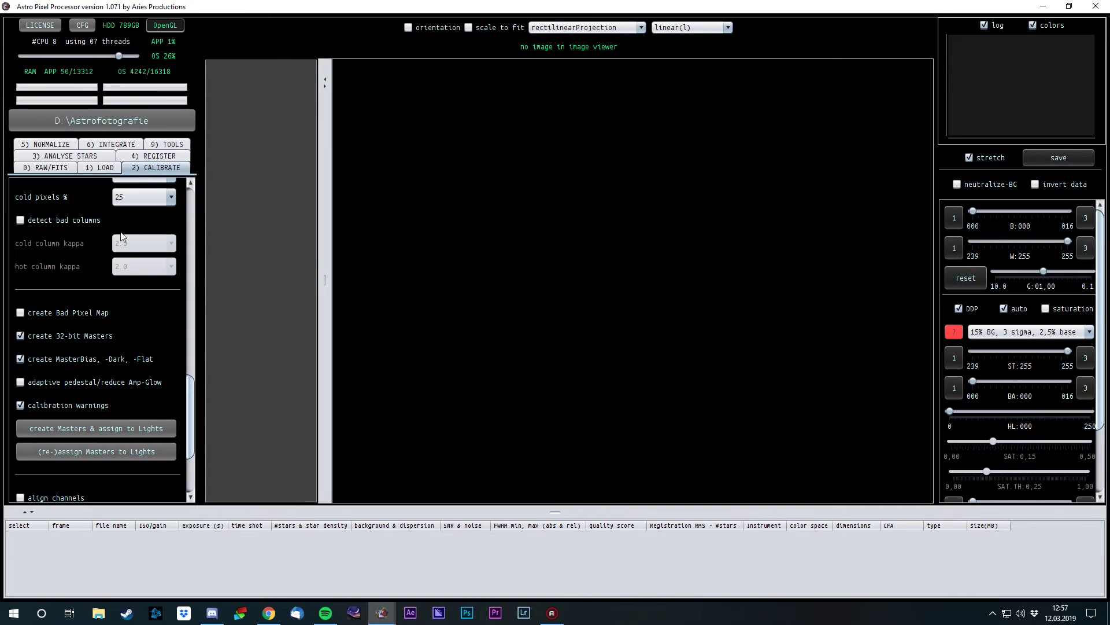
click(21, 313)
scroll(165, 318, down, 3)
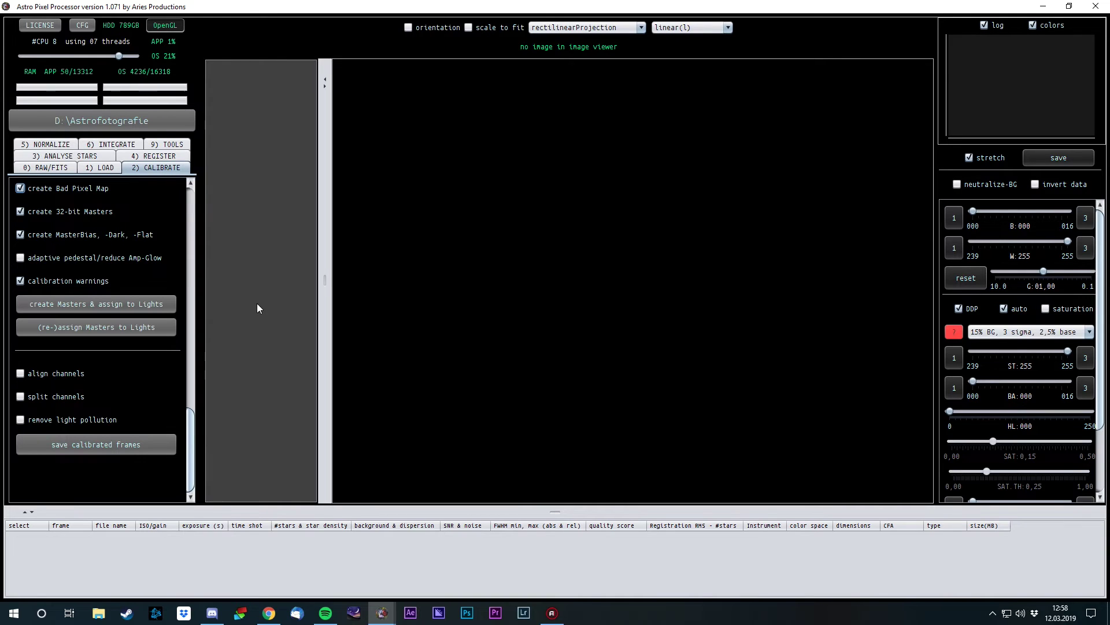
- Move from Analyse Stars to the Register tab and review its quadrilateral, normal-mode, projective settings
click(71, 156)
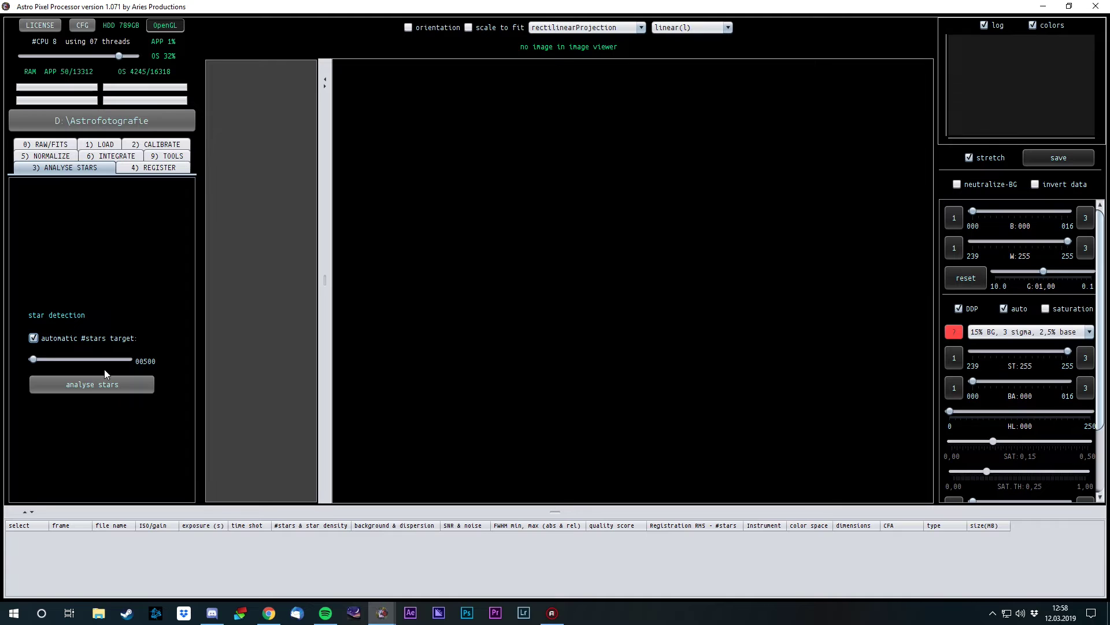
click(141, 169)
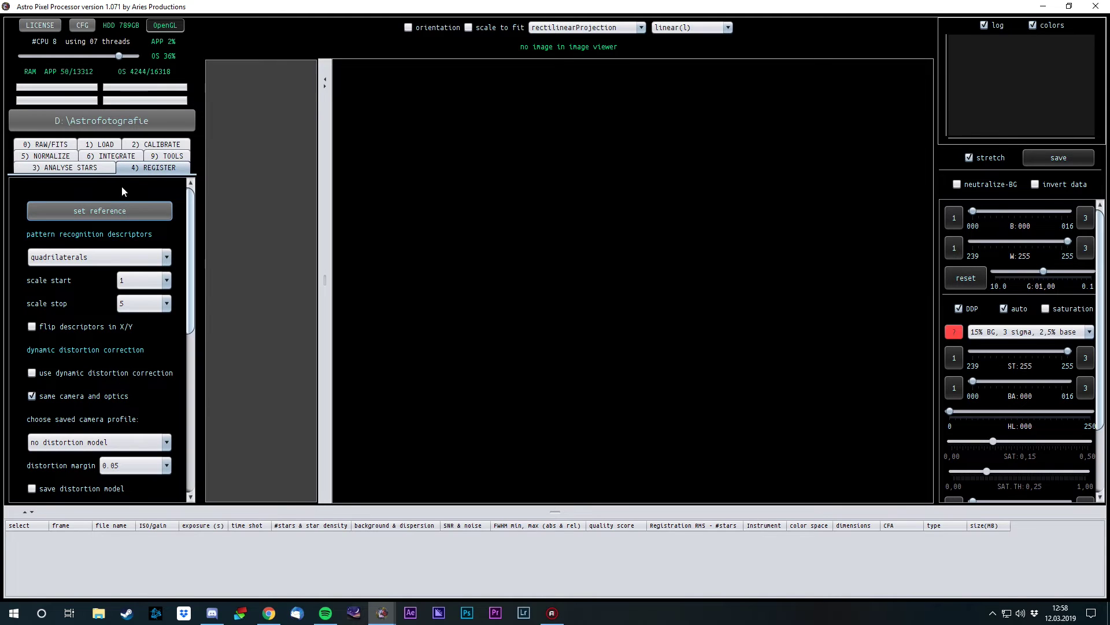
scroll(166, 252, down, 3)
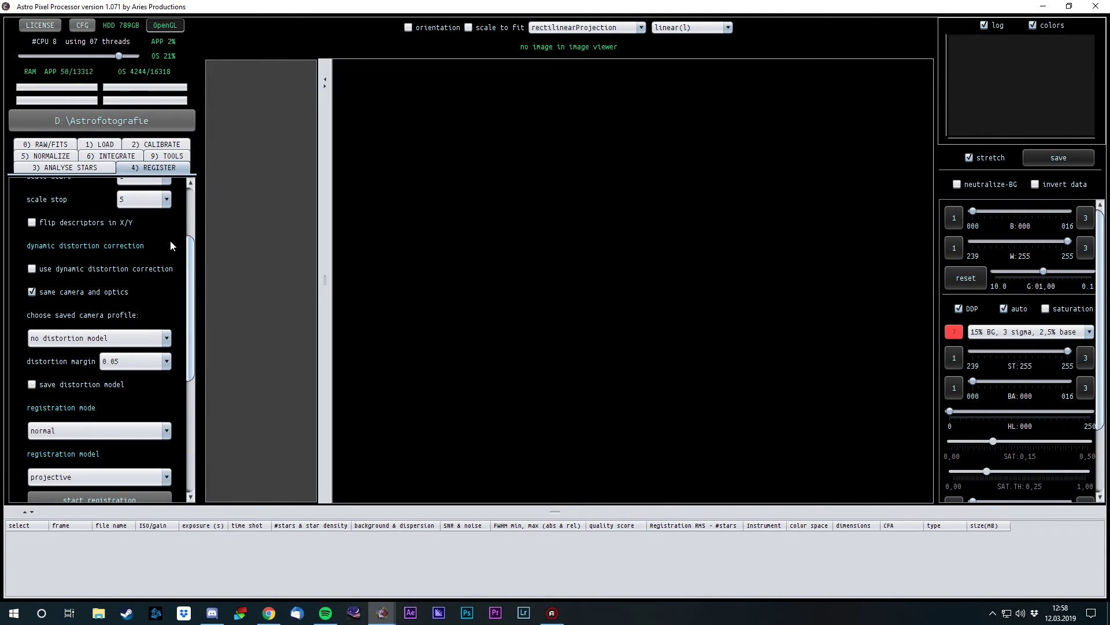
scroll(170, 241, down, 1)
scroll(170, 241, up, 4)
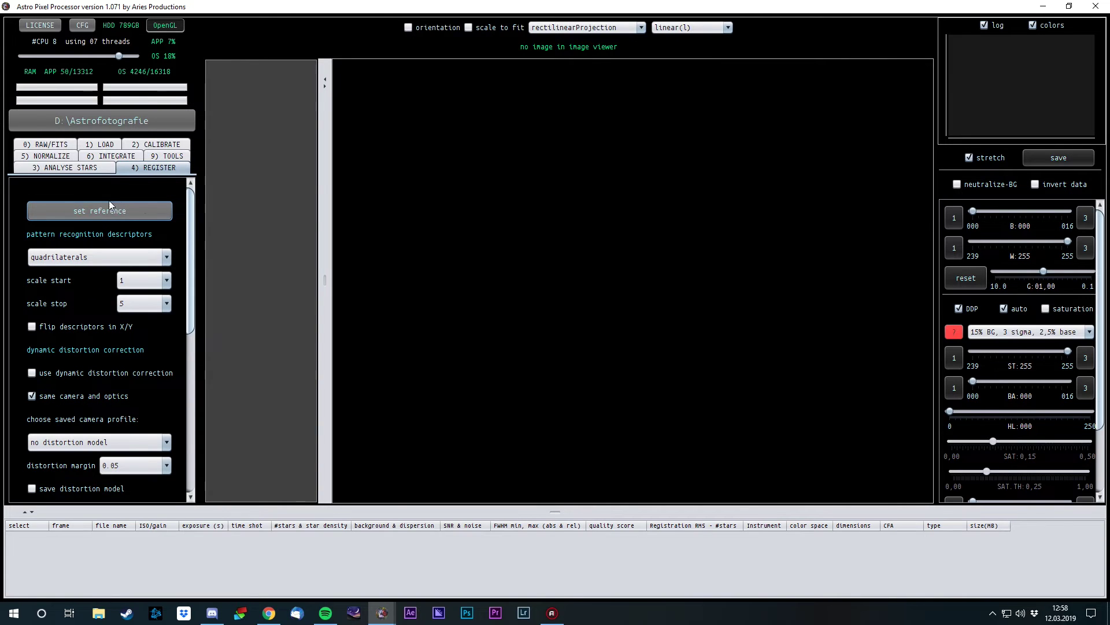
scroll(176, 275, down, 4)
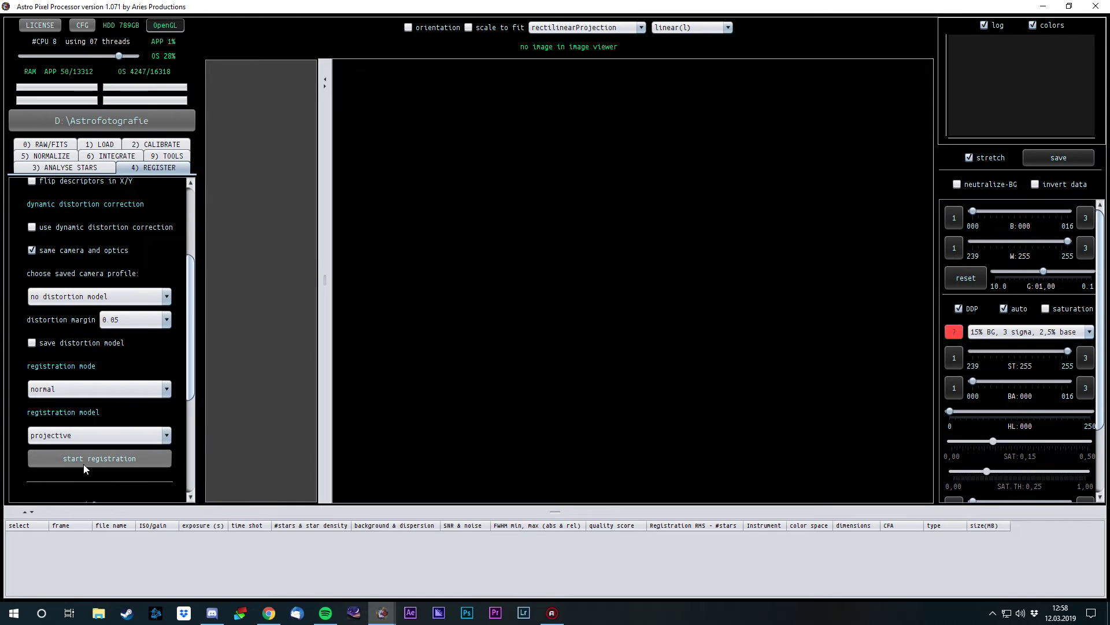
scroll(171, 367, up, 4)
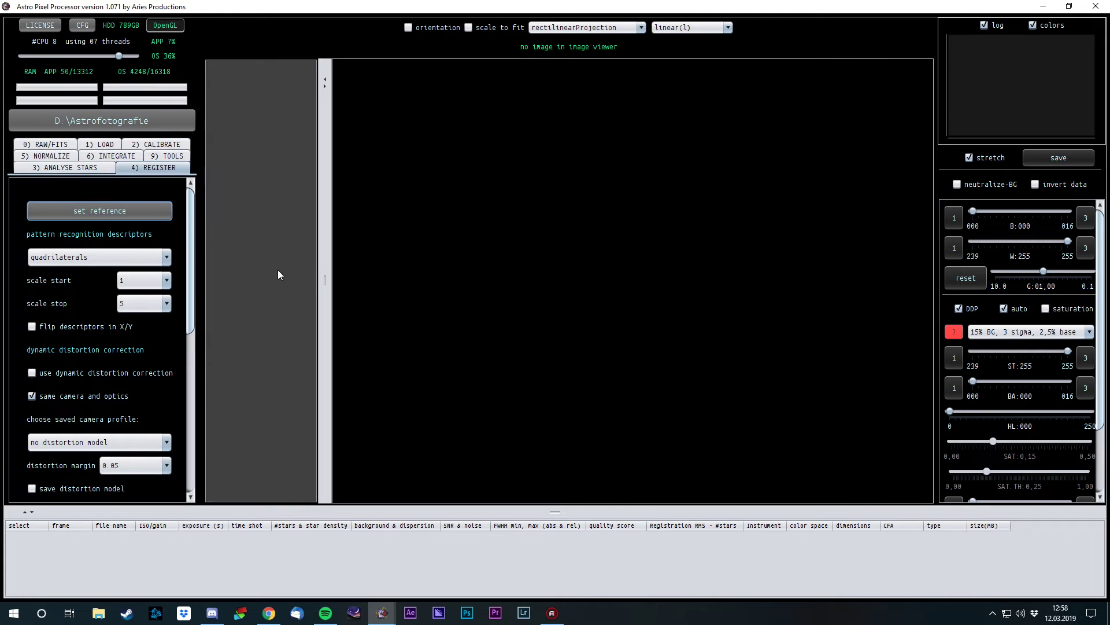
- Show the 5) NORMALIZE tab and confirm 'neutralize background' is ticked
click(52, 156)
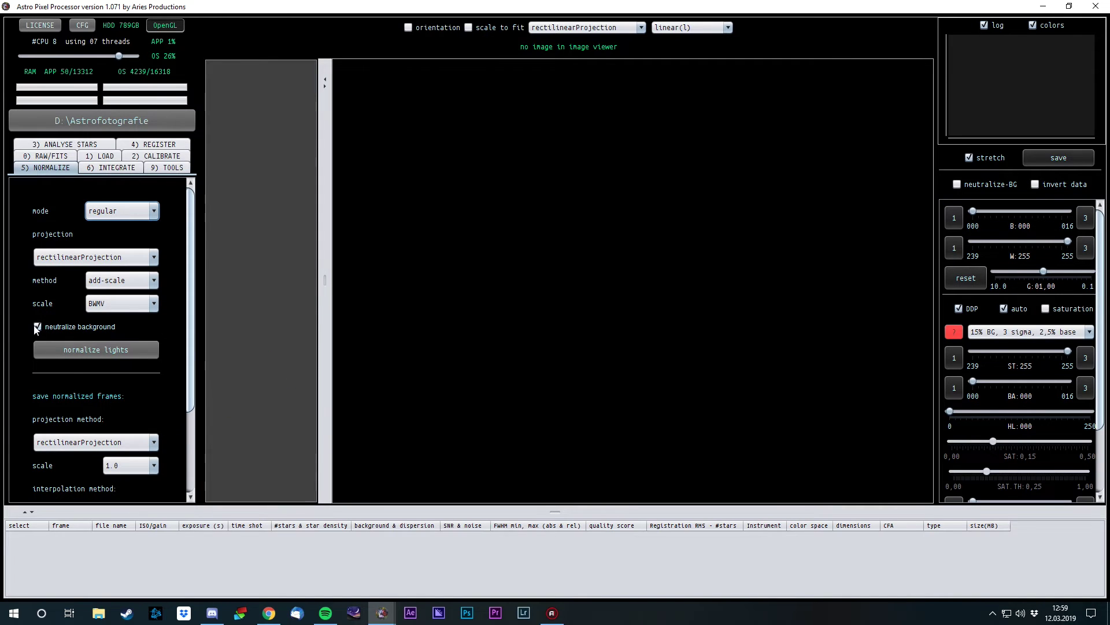
mouse_move(36, 329)
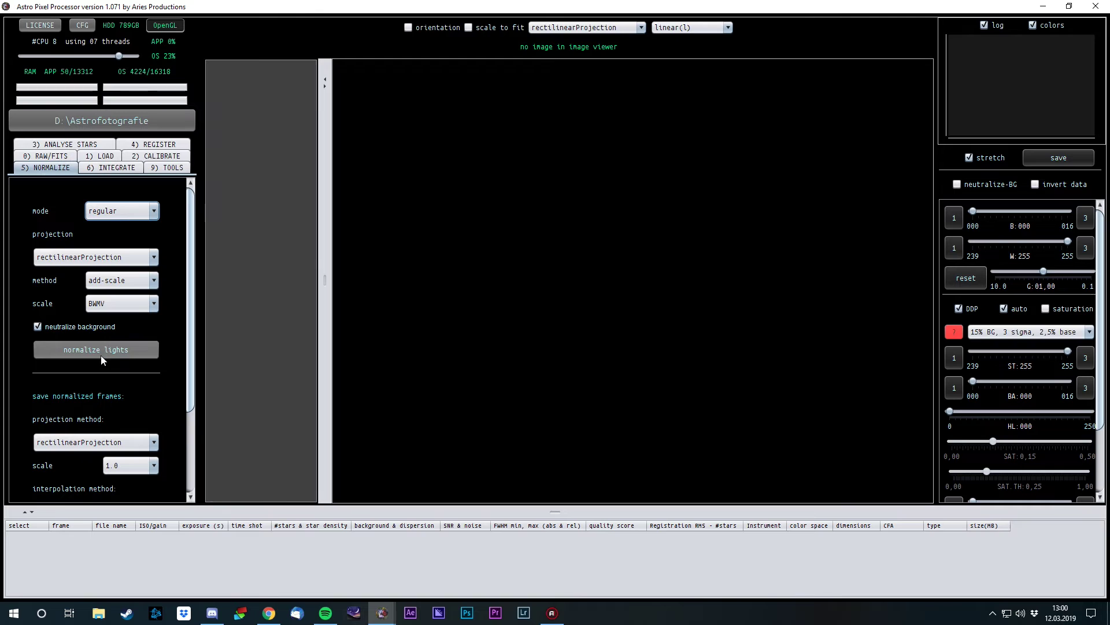
- In the integration settings, leave lights to stack at 100%
click(103, 169)
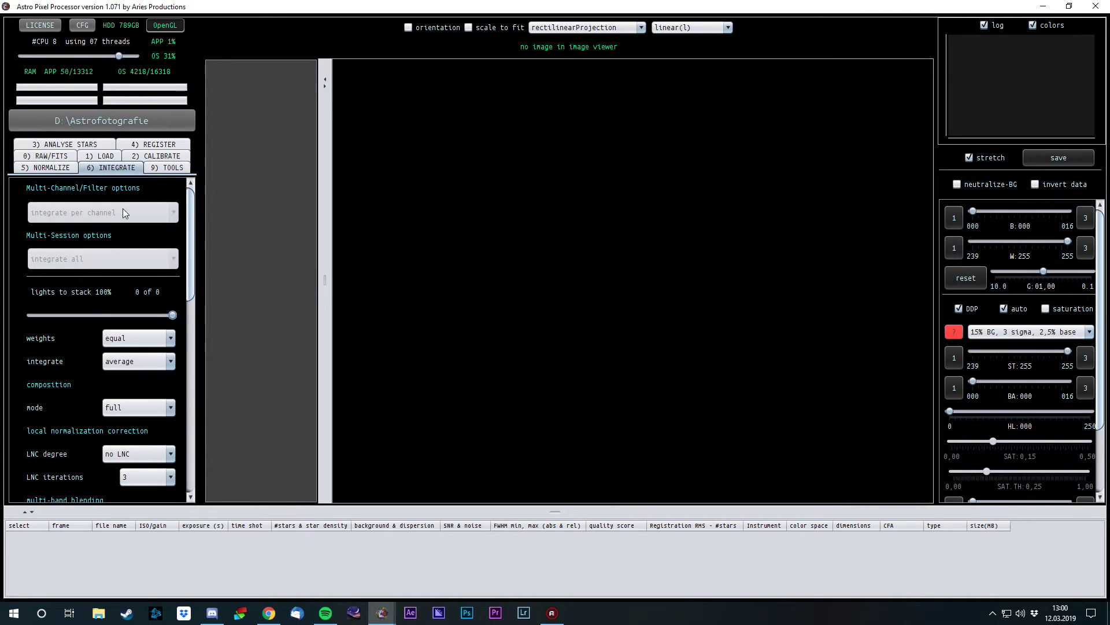
mouse_move(127, 209)
scroll(182, 190, down, 2)
scroll(182, 191, down, 1)
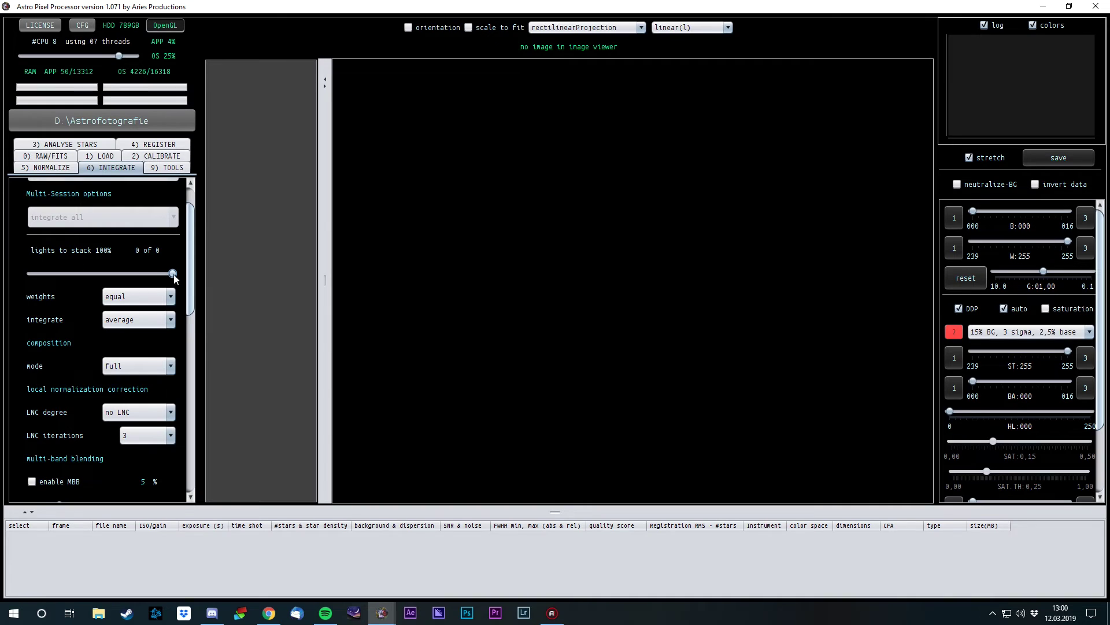
mouse_move(173, 273)
mouse_down()
mouse_move(45, 274)
mouse_move(183, 274)
mouse_up()
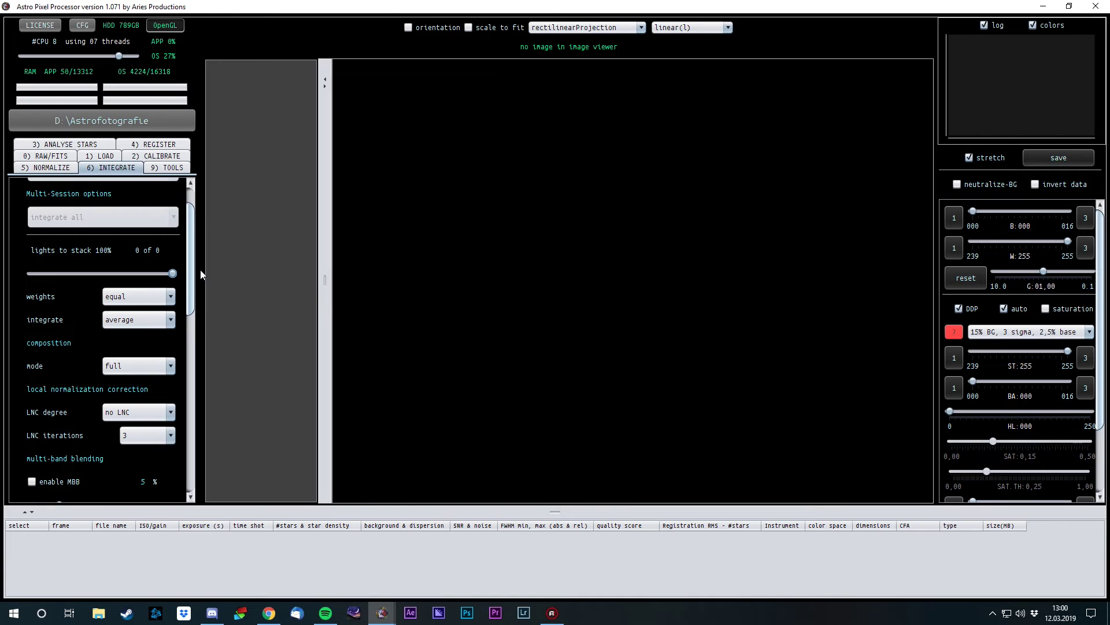
drag(172, 272, 174, 272)
click(139, 296)
click(60, 298)
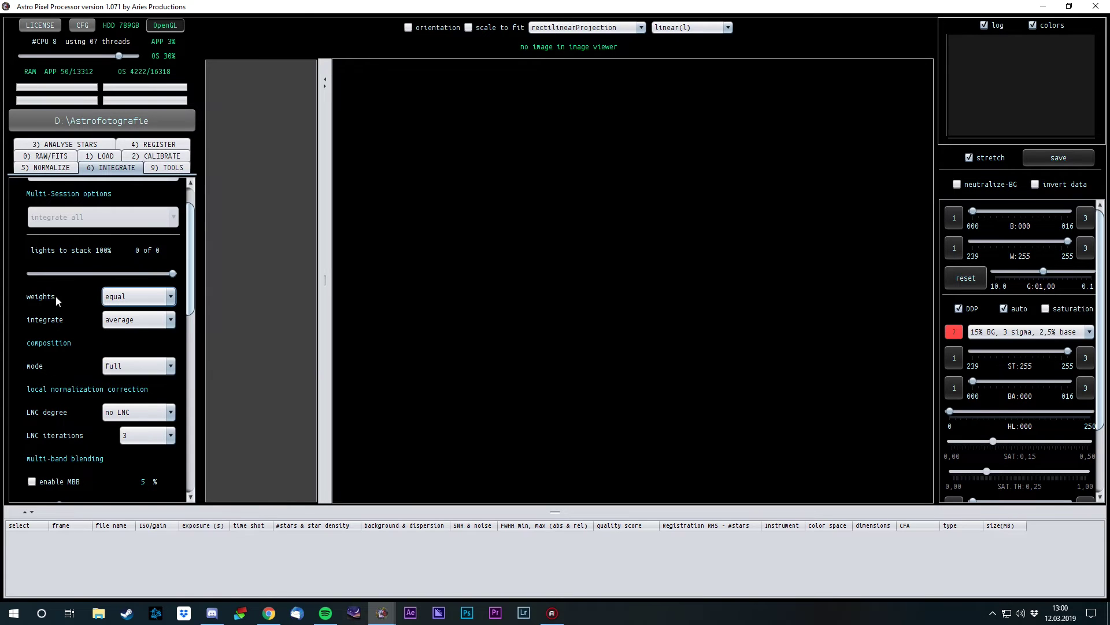
- Keep frame weighting at equal and composition mode at full
click(132, 298)
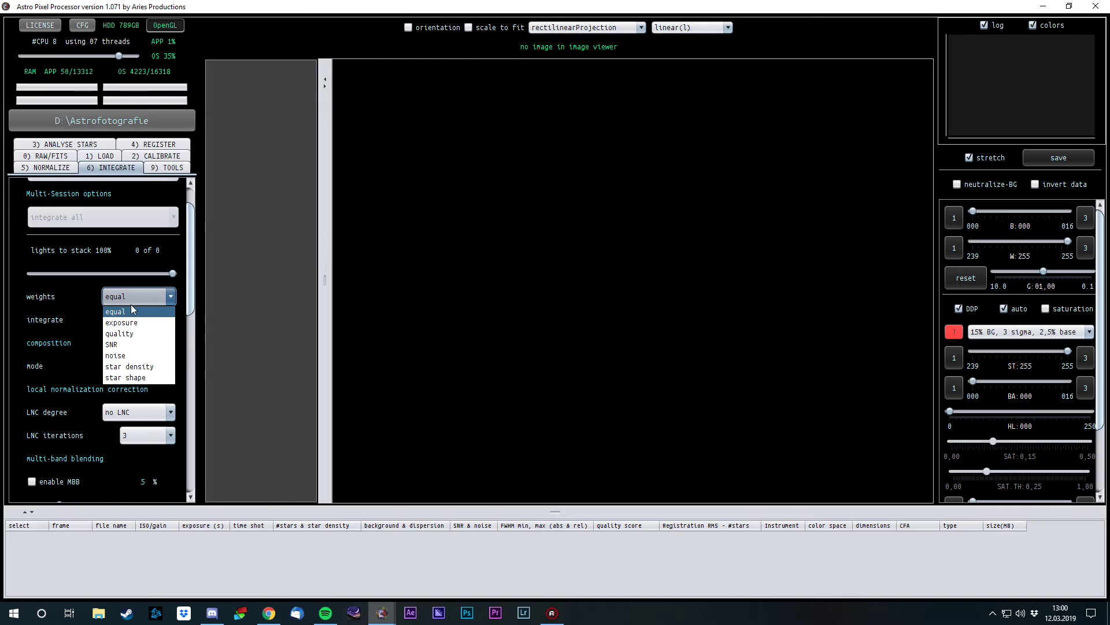
click(144, 325)
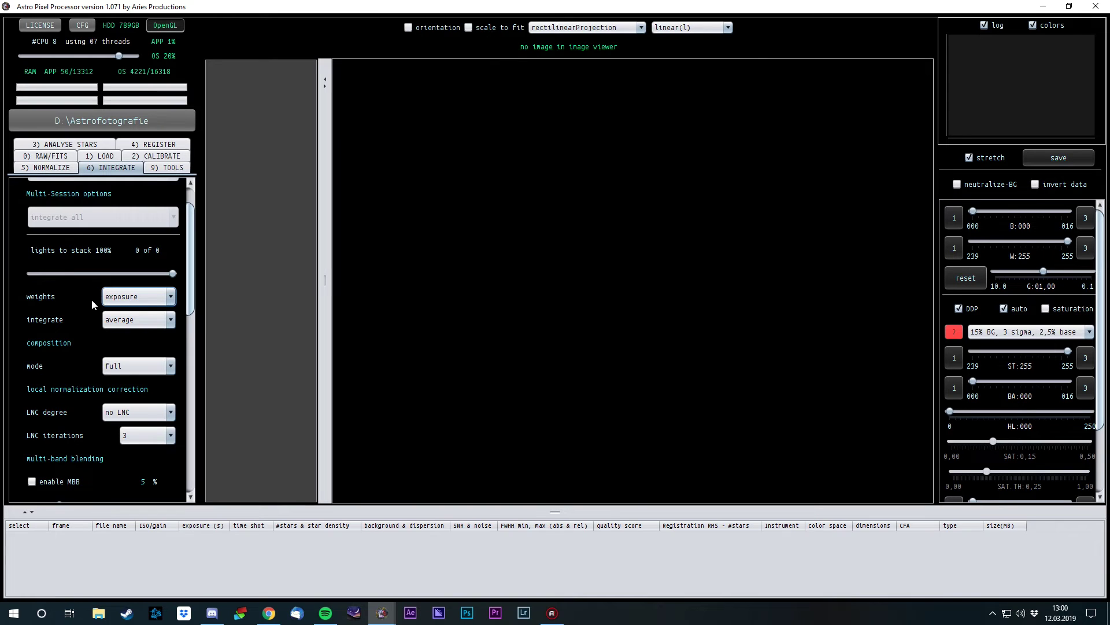
click(122, 301)
click(119, 311)
scroll(90, 313, down, 3)
click(133, 303)
click(133, 313)
- Set the outlier rejection filter to sigma clip and scroll down to the integrate button
scroll(75, 296, down, 4)
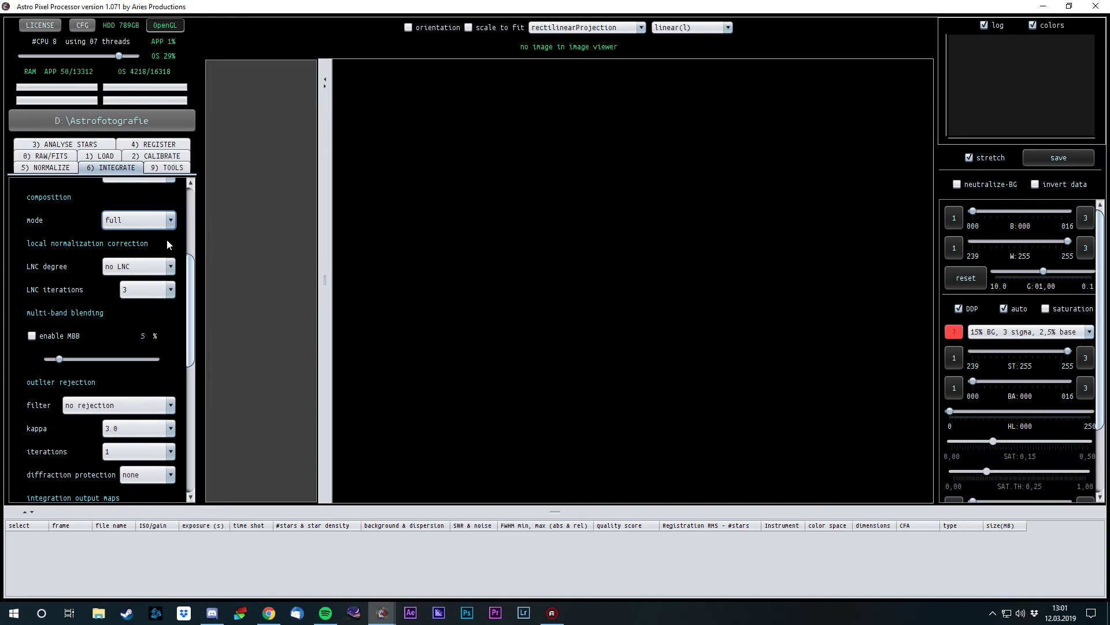
scroll(174, 254, down, 3)
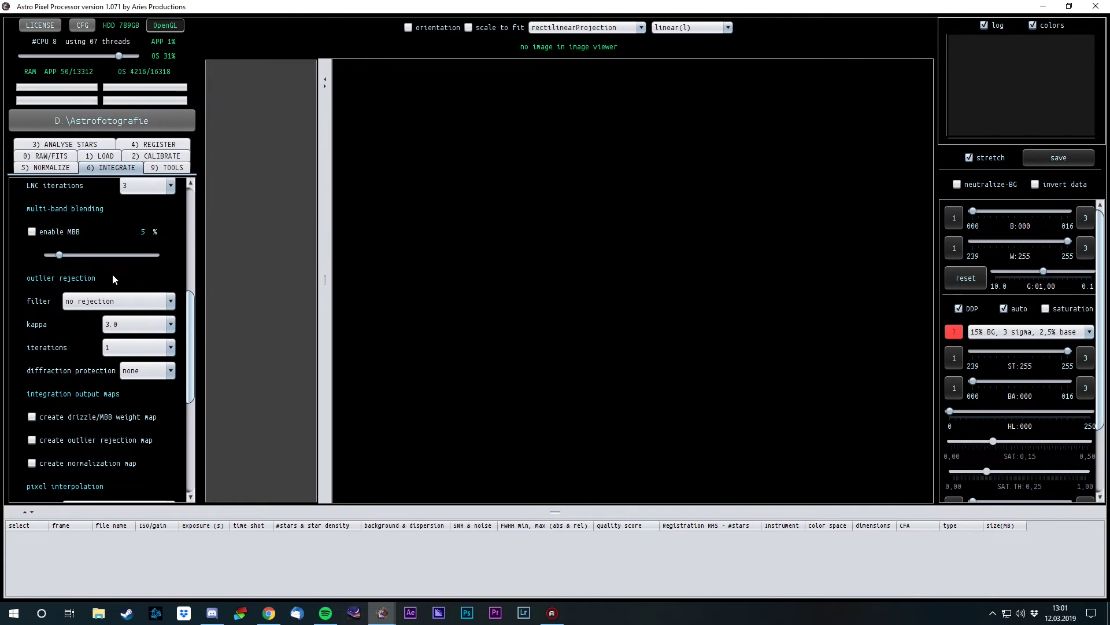
click(116, 301)
click(72, 316)
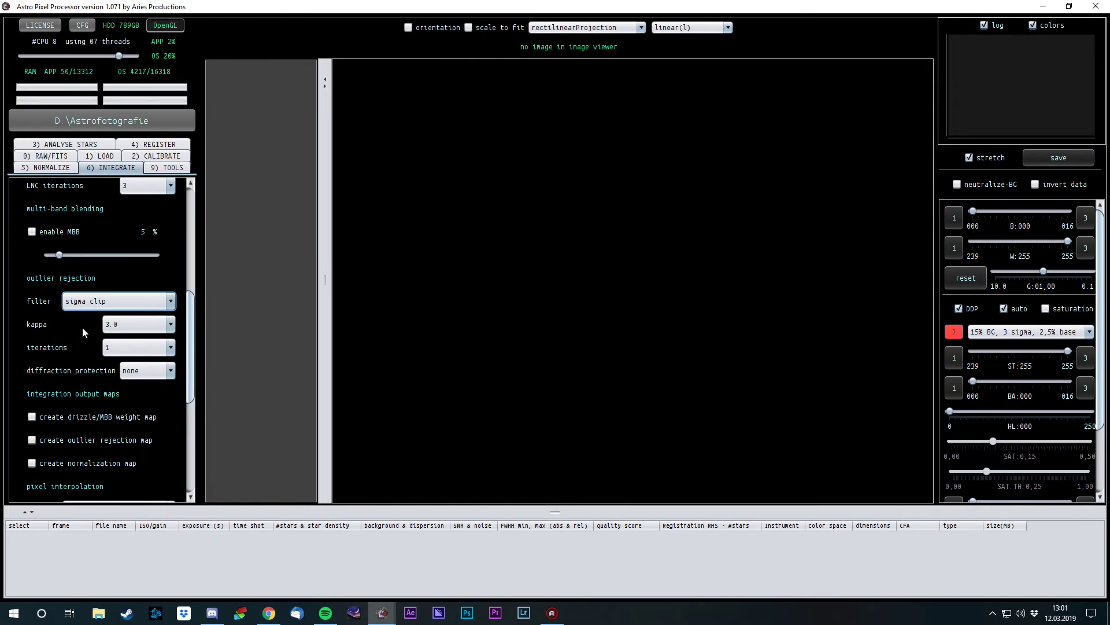
scroll(85, 325, down, 2)
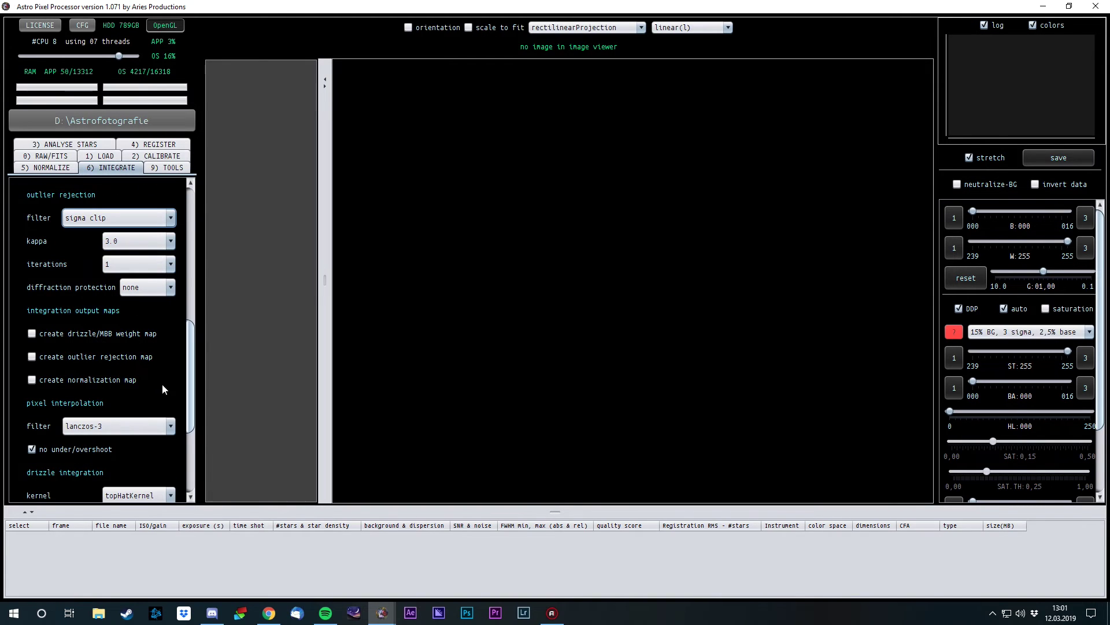
scroll(144, 314, down, 4)
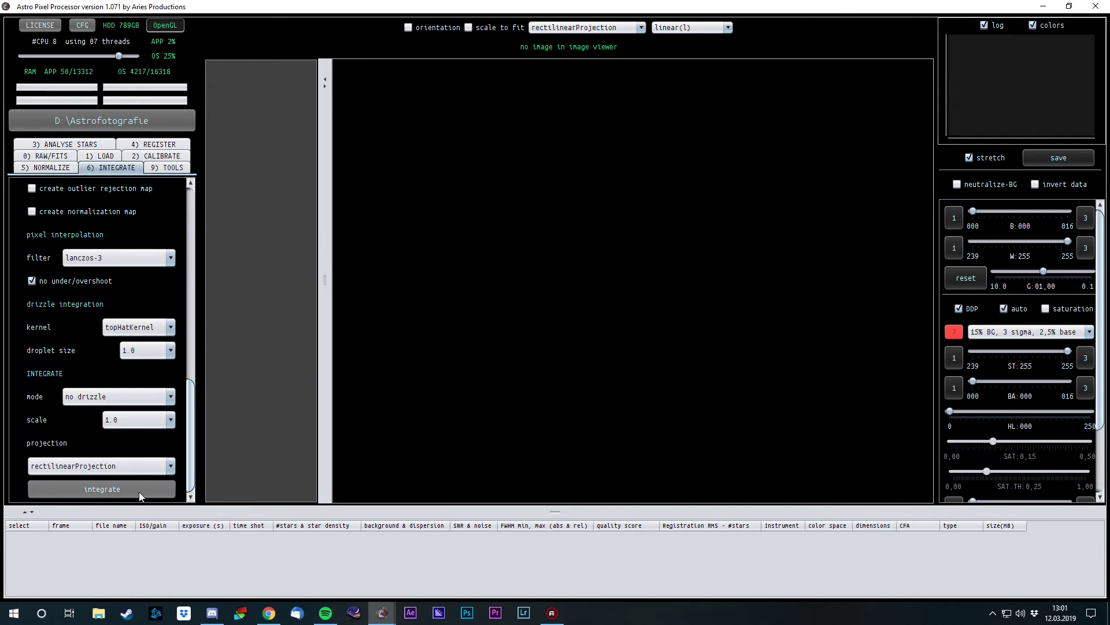
- Display the Autosave001.tif Other/Processed frame from the Load tab in the viewer
click(173, 167)
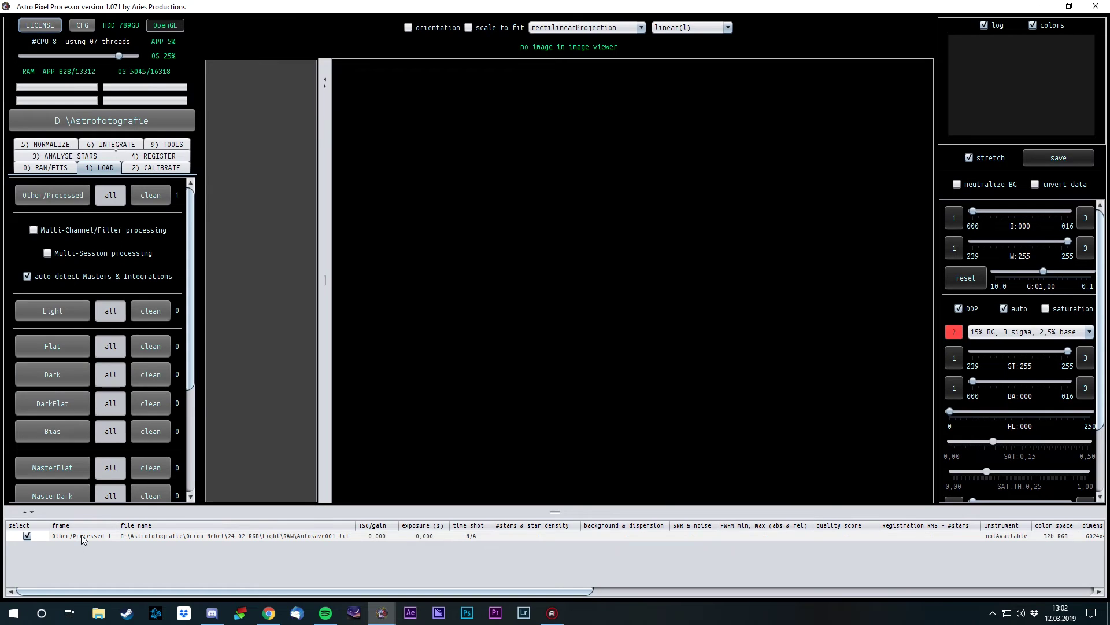
click(83, 538)
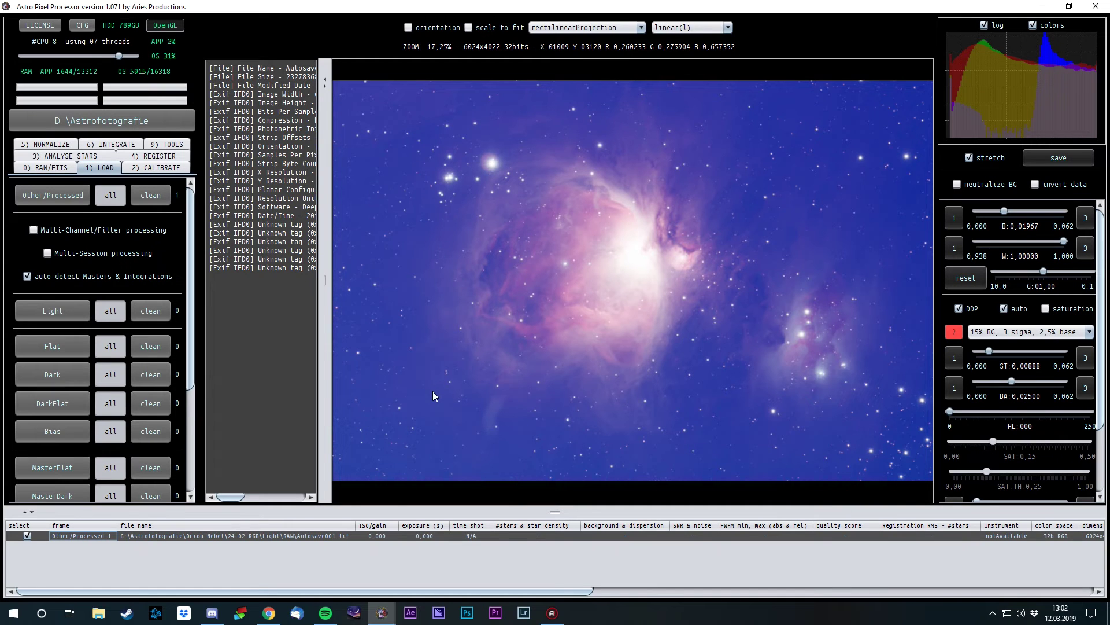
click(173, 144)
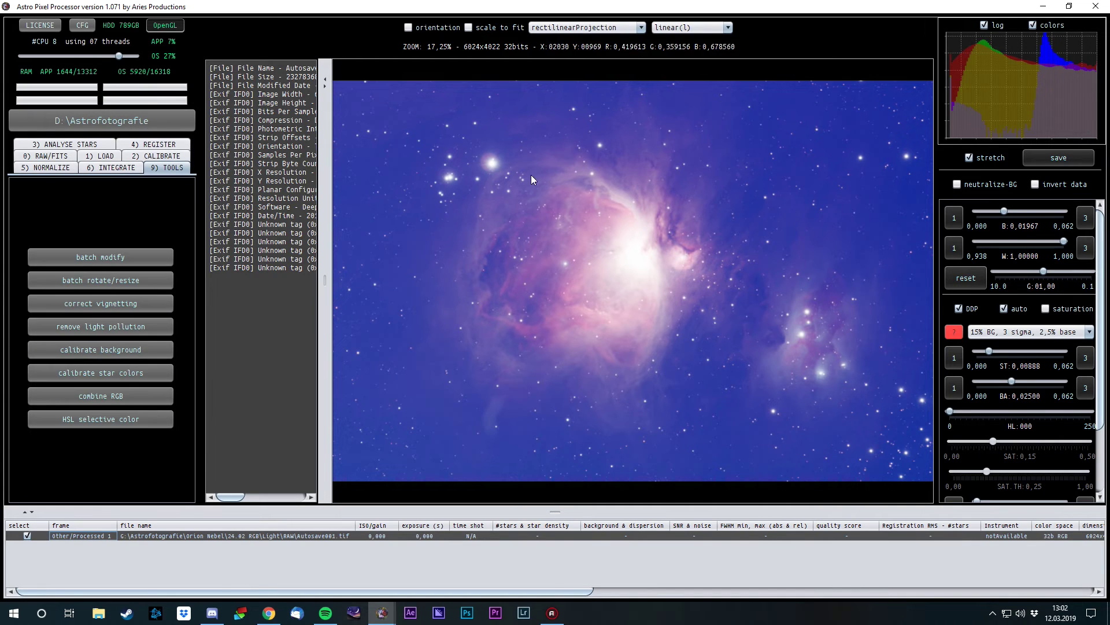
click(97, 358)
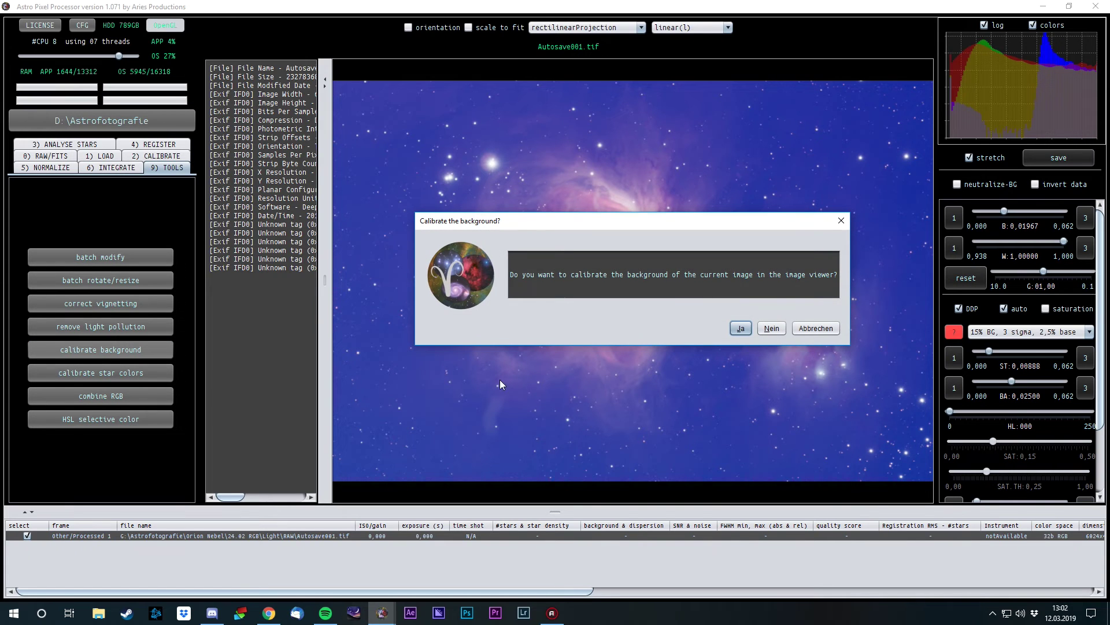
click(740, 328)
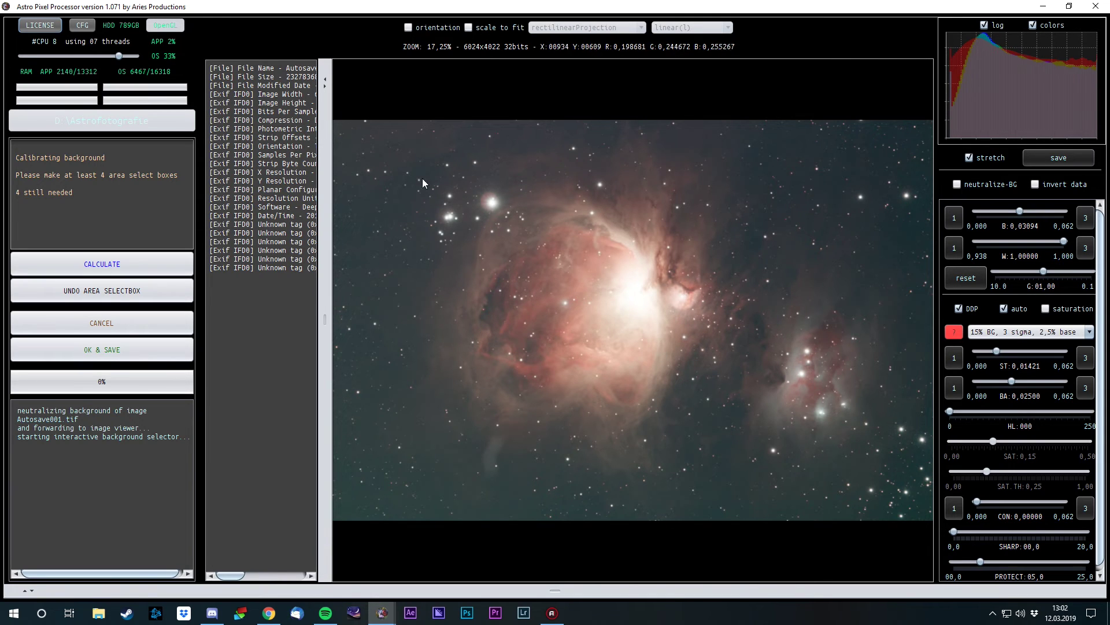
drag(397, 156, 355, 208)
scroll(355, 208, down, 1)
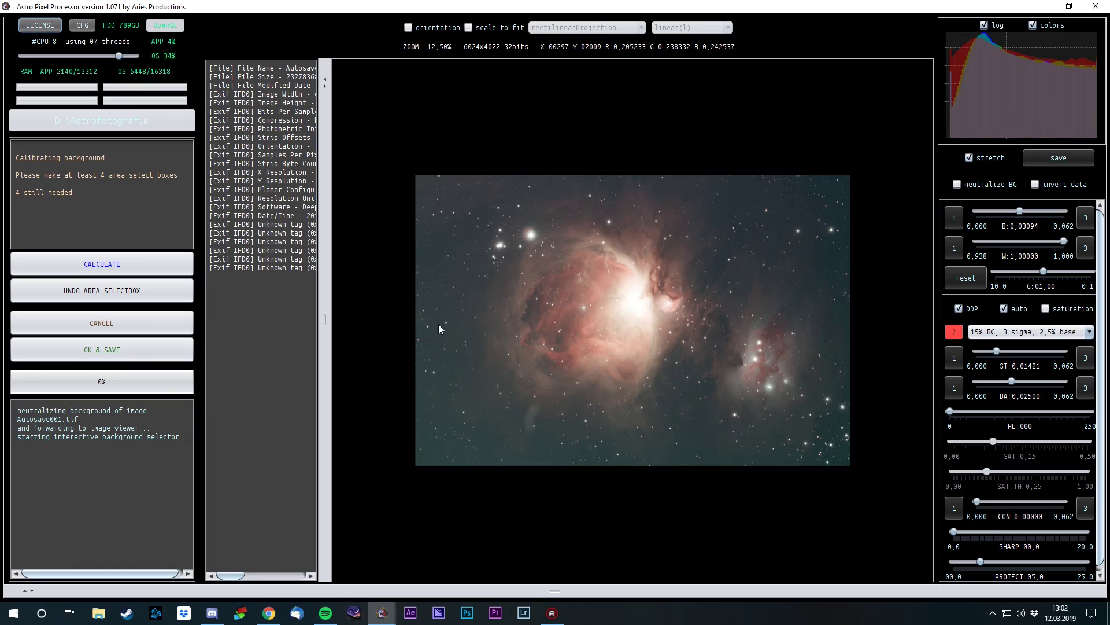
drag(428, 446, 555, 456)
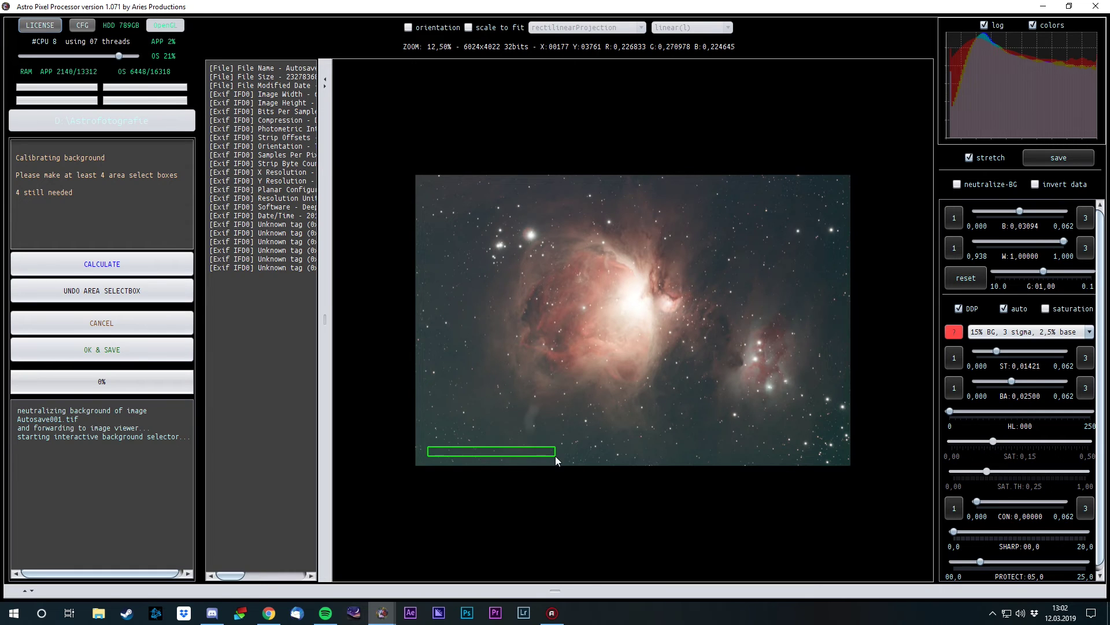
click(124, 293)
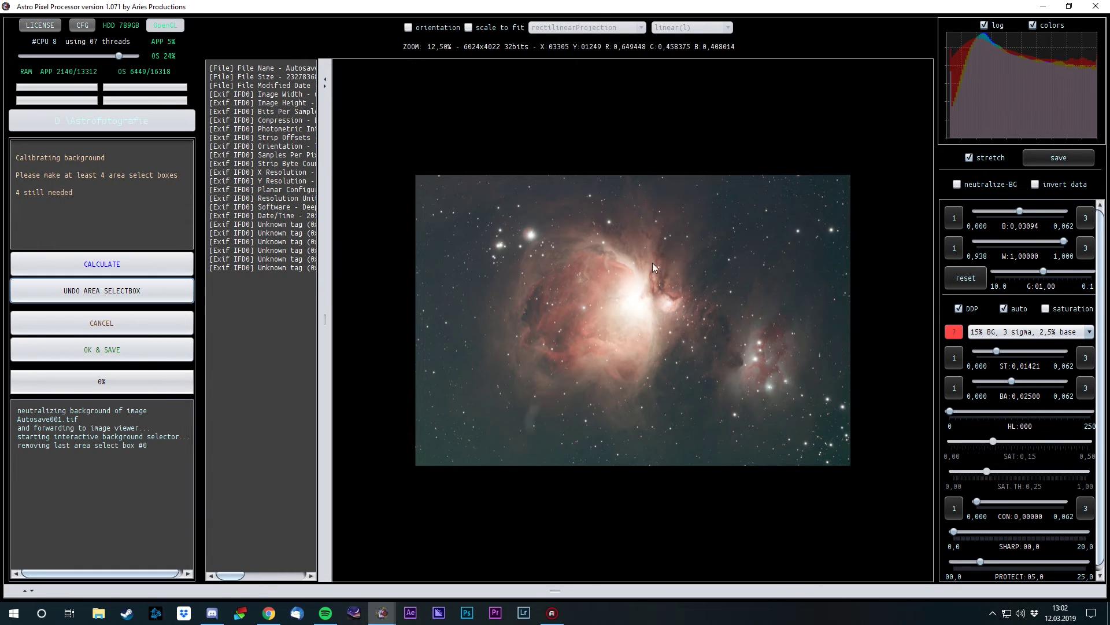
drag(549, 215, 837, 399)
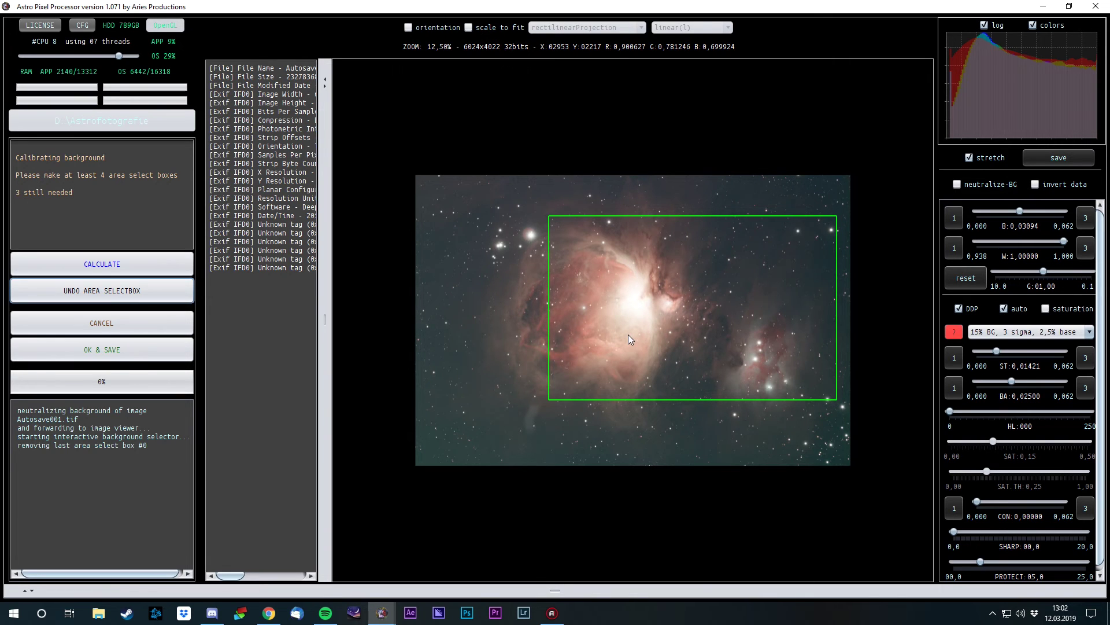
click(101, 287)
- With the 30% BG, 2 sigma stretch, mark four background boxes at the image corners
click(1003, 333)
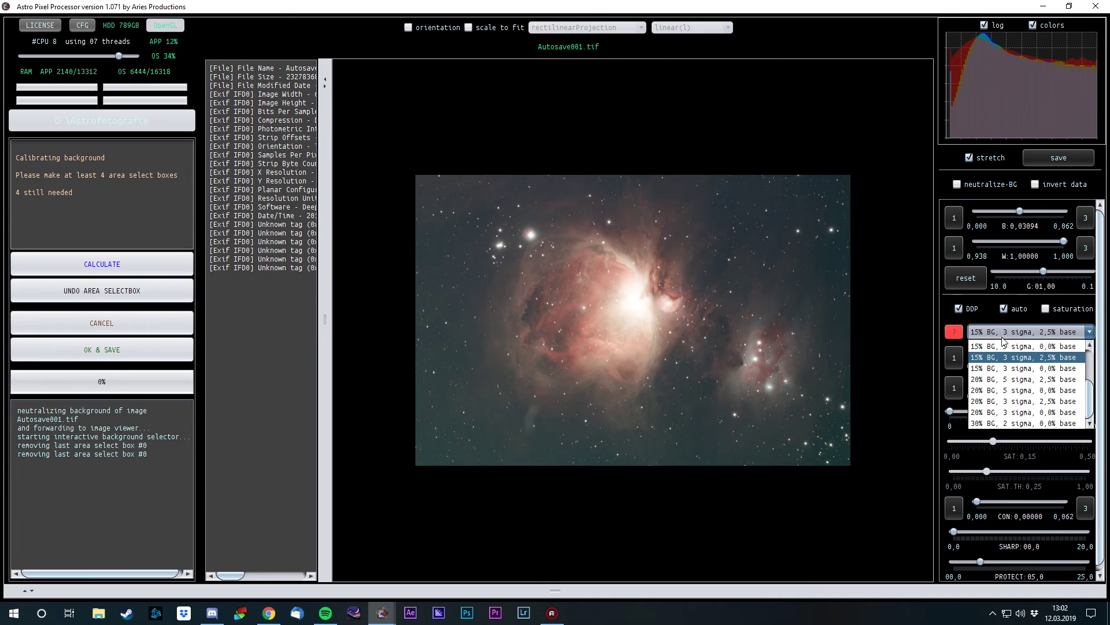
click(982, 424)
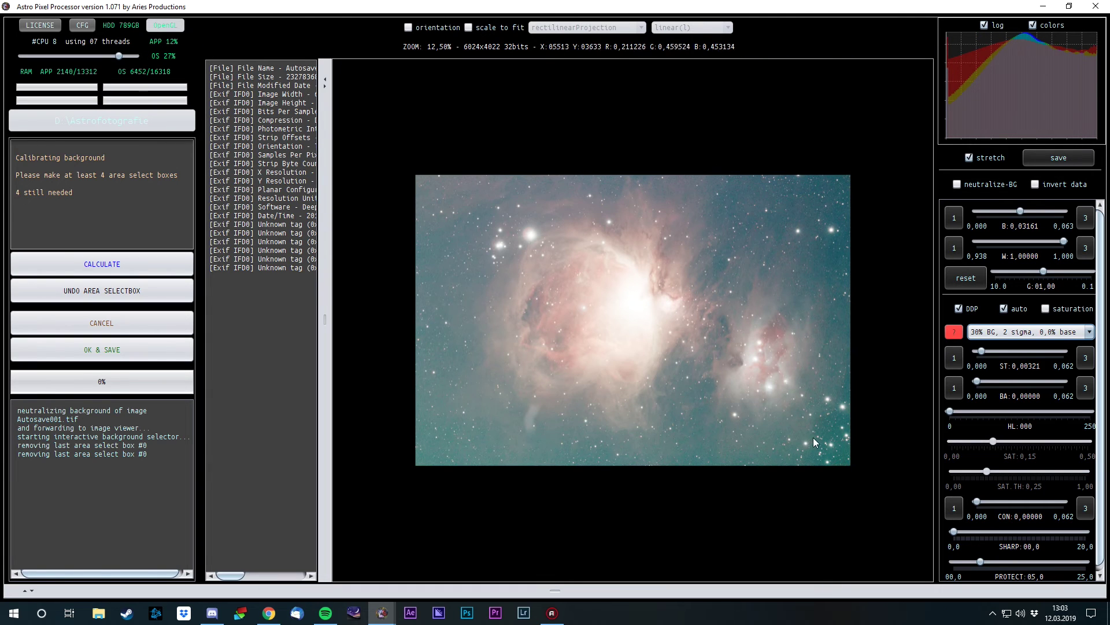
drag(824, 429, 839, 452)
drag(793, 186, 833, 197)
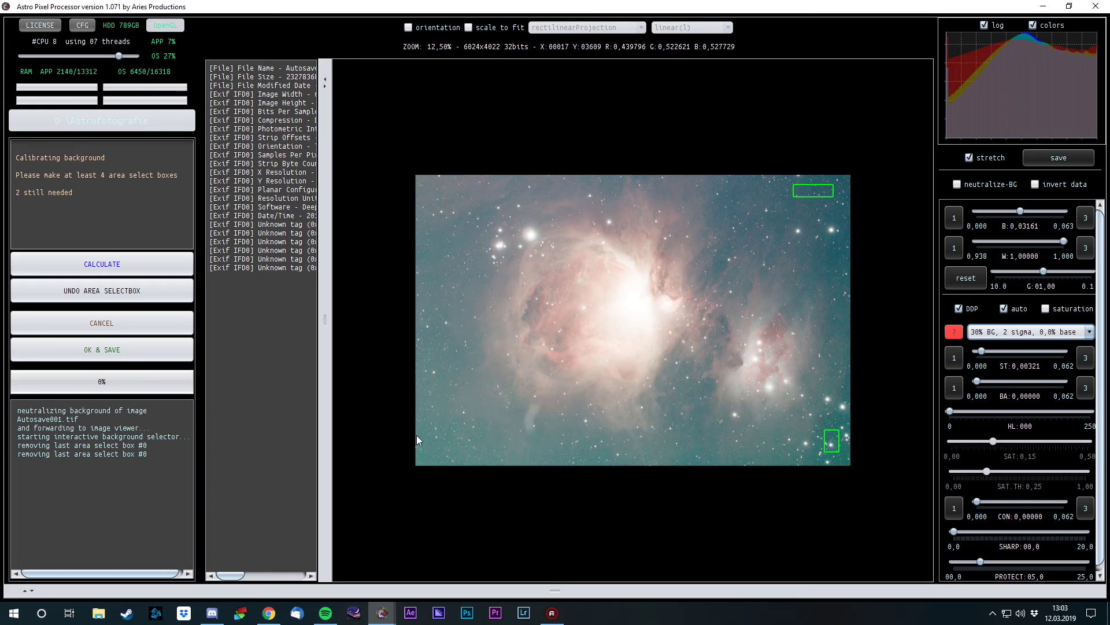
drag(423, 442, 456, 455)
drag(427, 249, 448, 287)
- Return to the 10% BG, 3 sigma, 2,5% base stretch and calculate the background calibration
click(1030, 331)
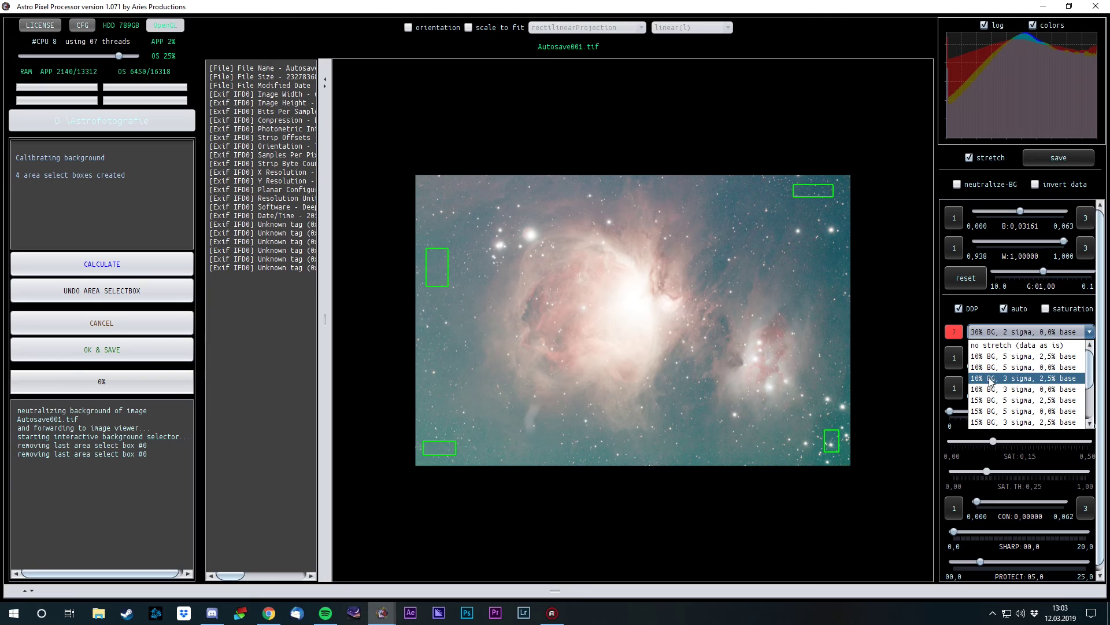
click(1039, 379)
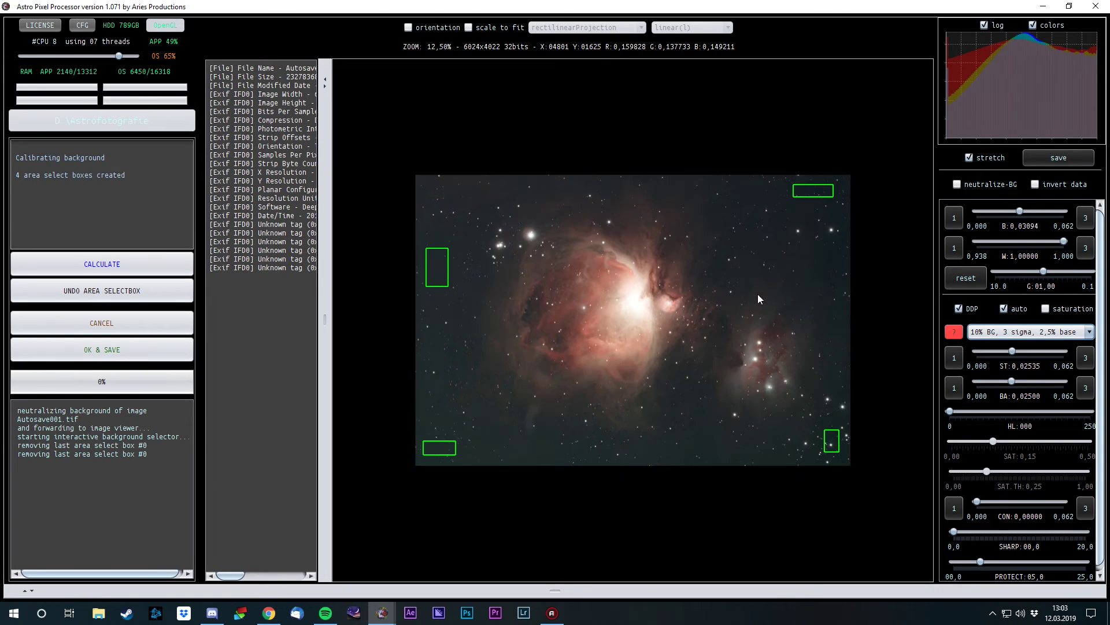
click(123, 265)
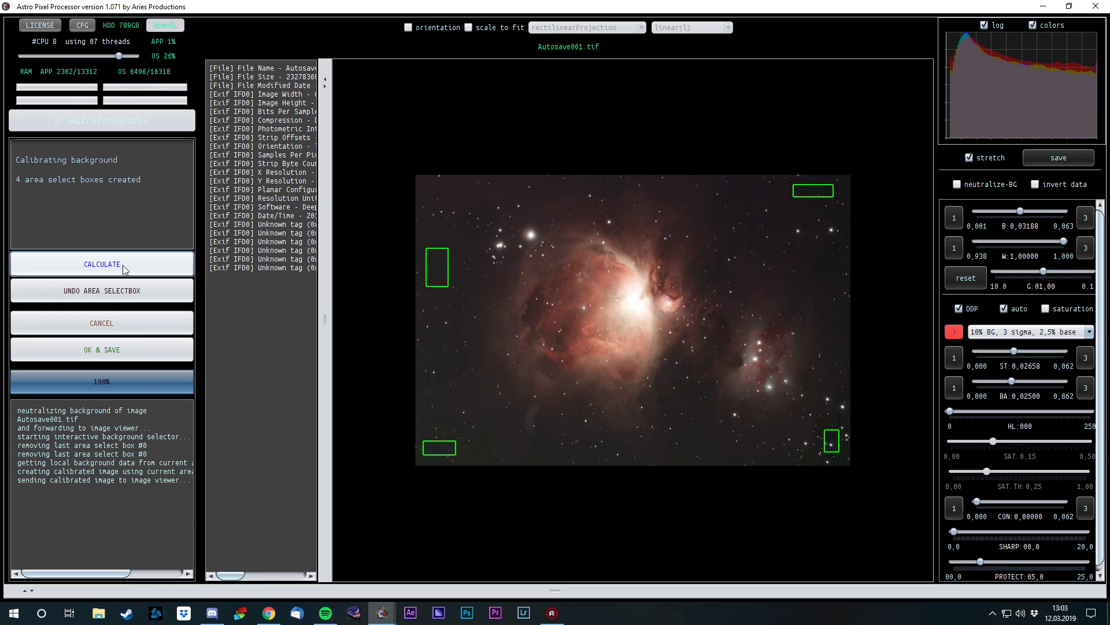
- Save the calibrated image as Autosave001-cbg.fits in FITS format and show it in the viewer
click(123, 352)
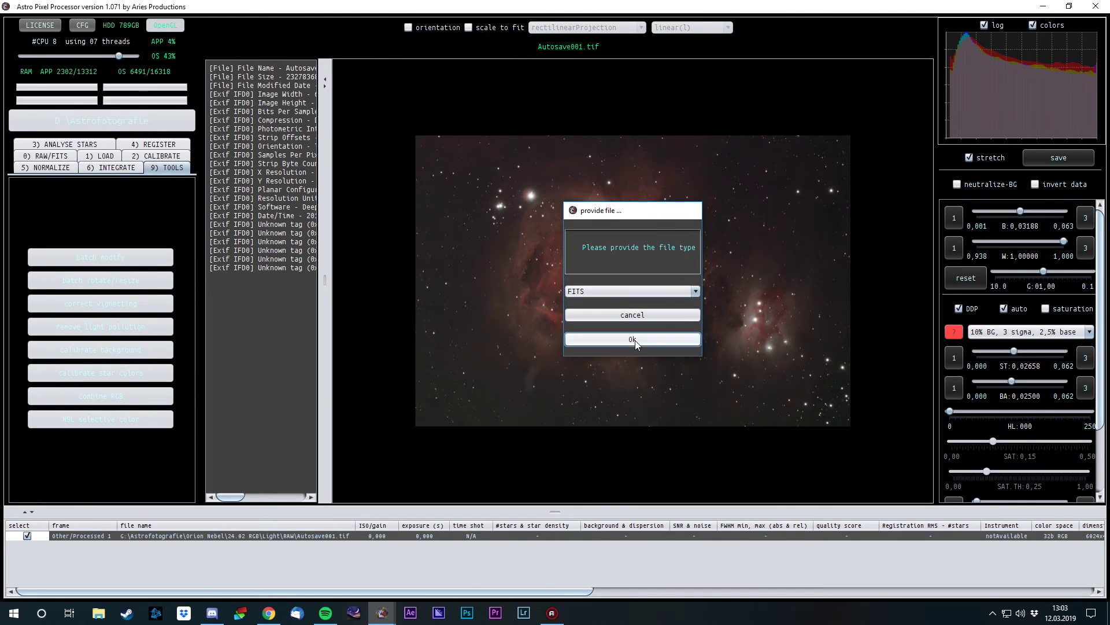
click(640, 338)
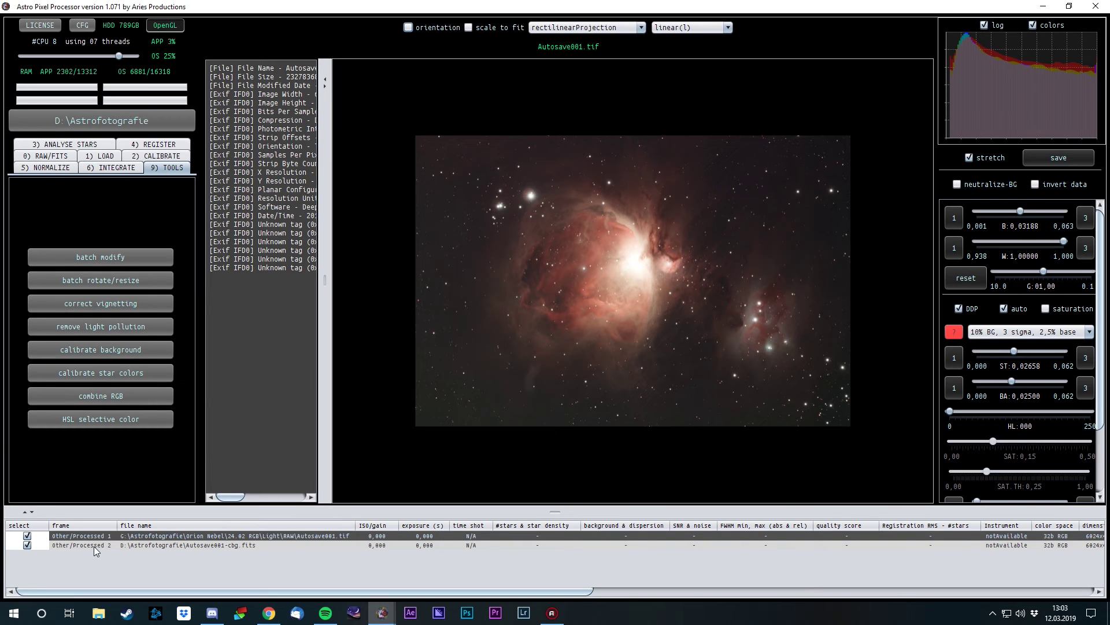
click(95, 546)
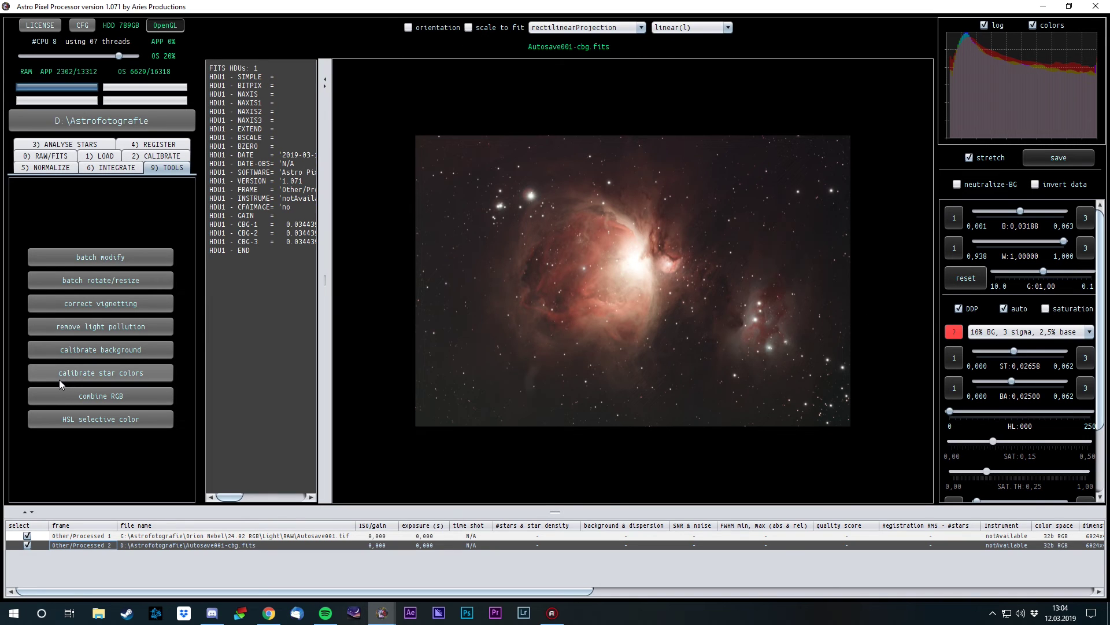
- Confirm star colour calibration, draw six star sample boxes, and calculate, fitting 234 stars
click(86, 376)
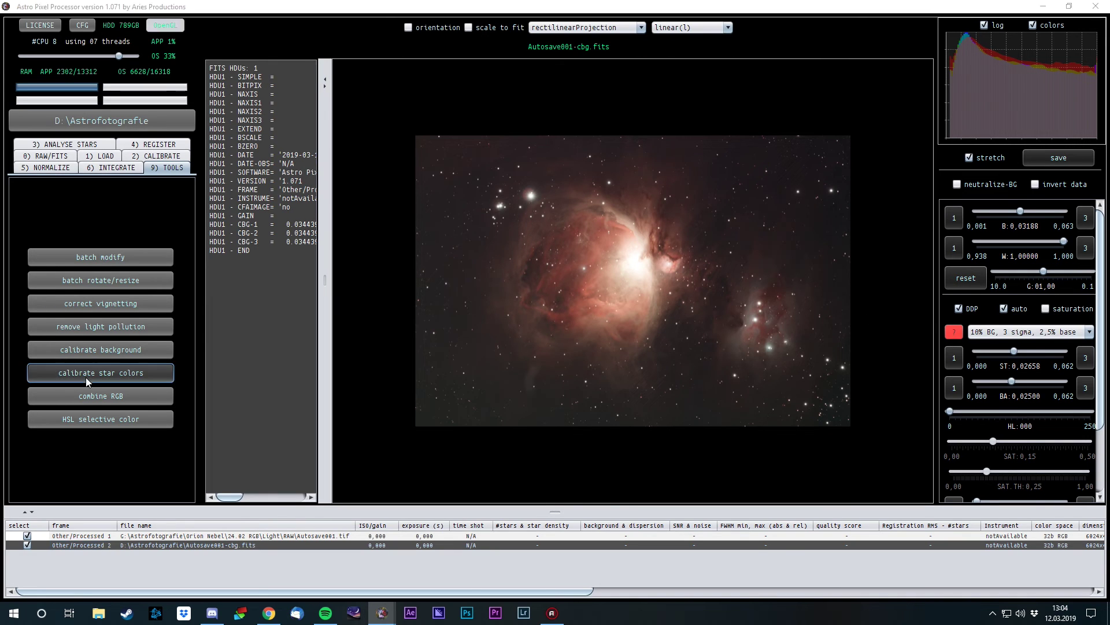
click(744, 330)
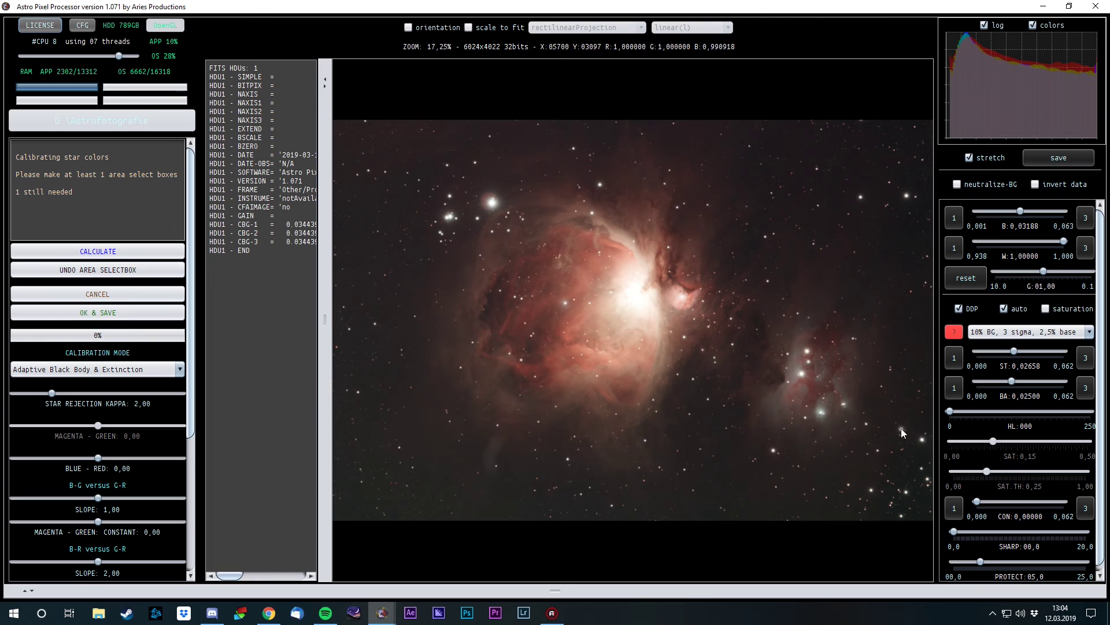
drag(891, 423, 932, 499)
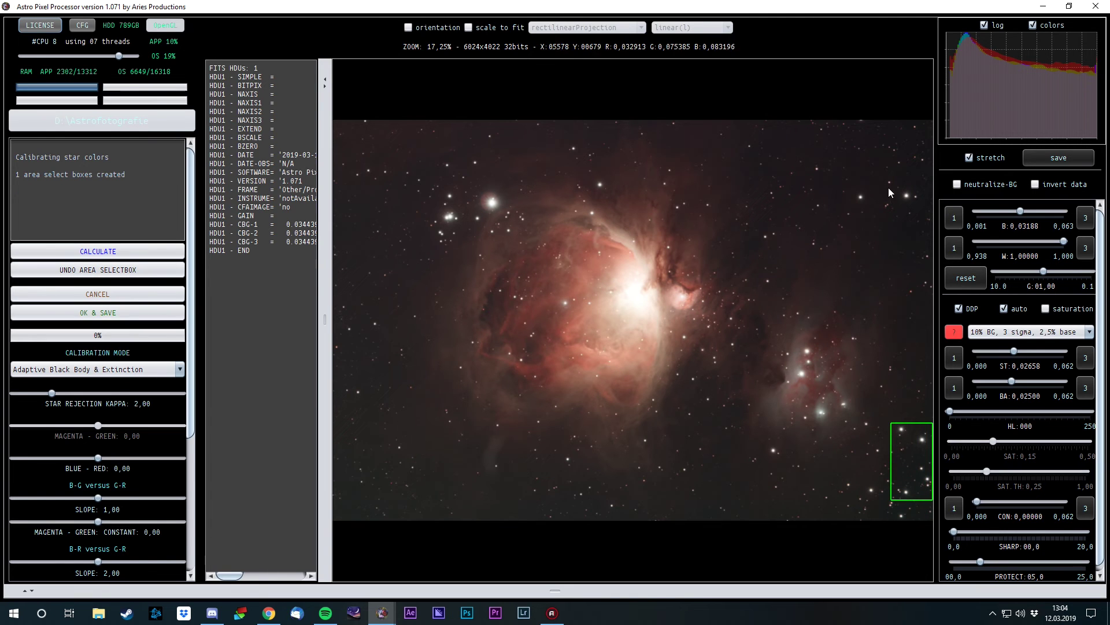
drag(852, 190, 921, 203)
drag(416, 186, 504, 227)
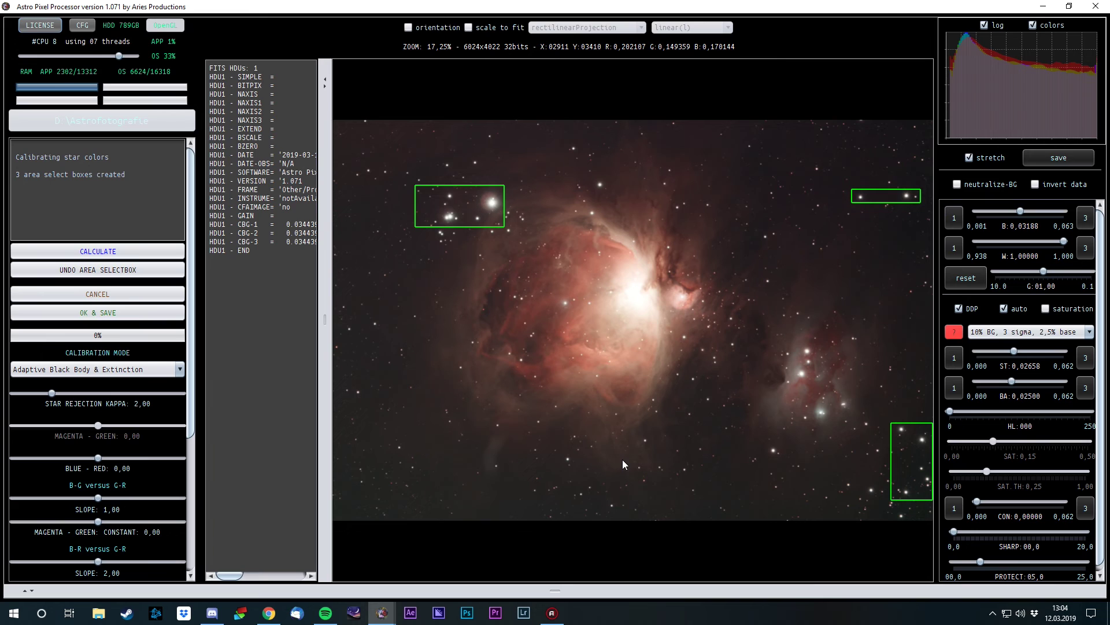
drag(791, 342, 856, 426)
drag(347, 320, 379, 396)
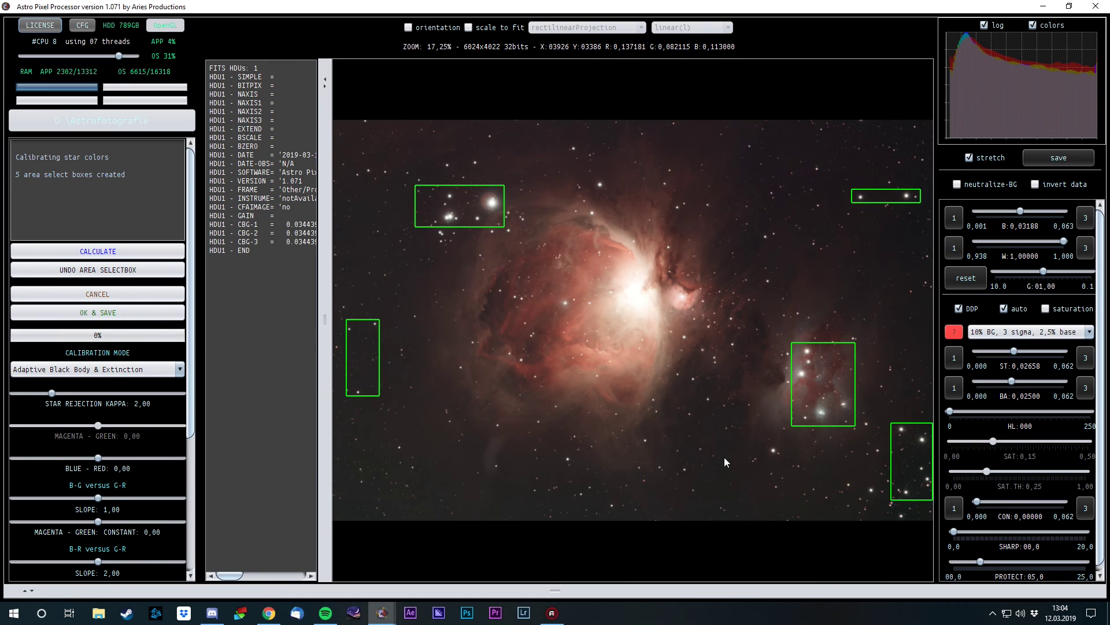
drag(760, 456, 782, 443)
click(139, 252)
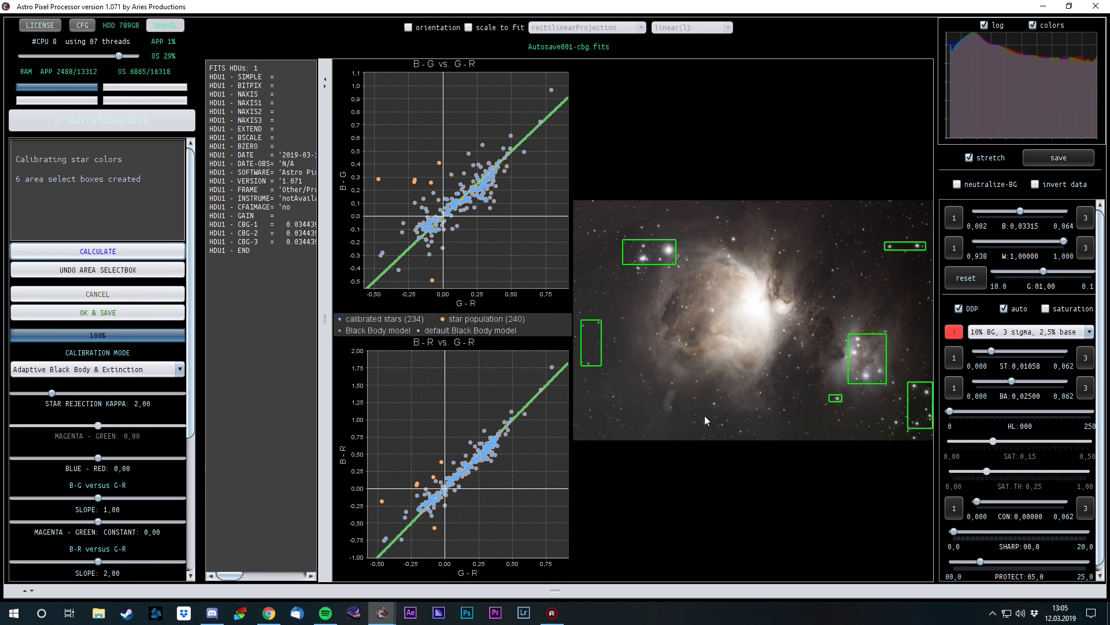
- Change the calibration mode to Balance RGB, giving 225 calibrated stars of 240
click(85, 369)
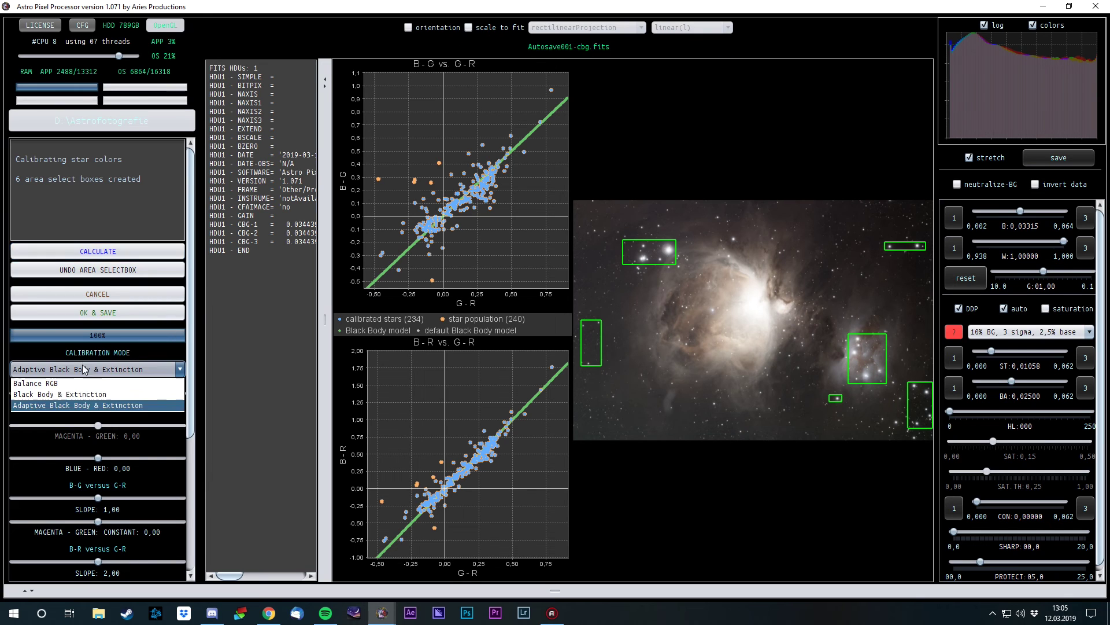
click(47, 384)
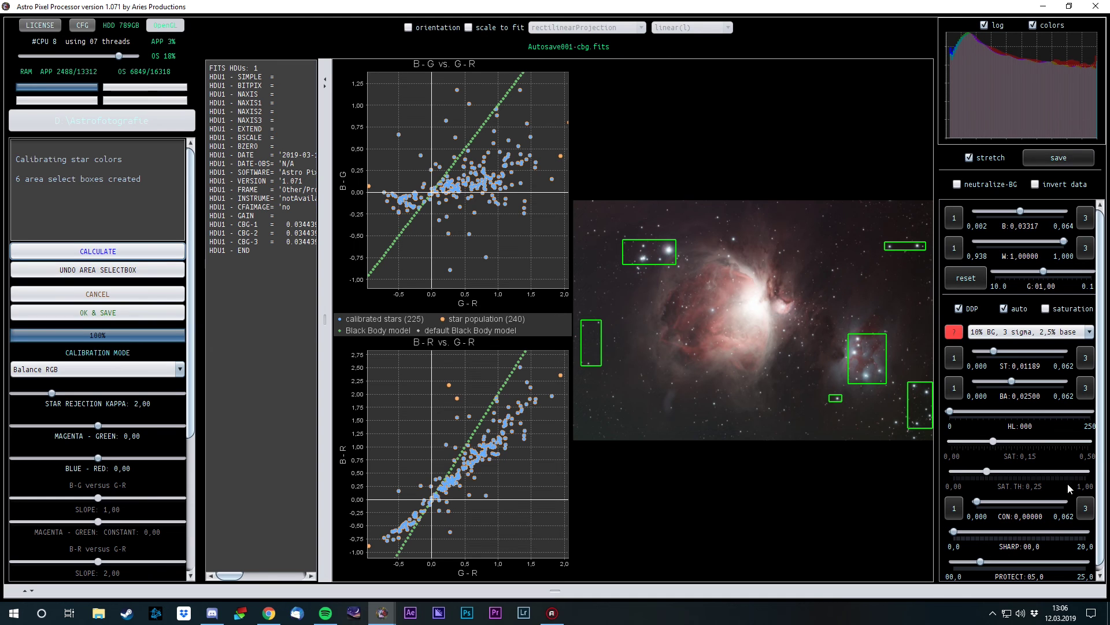
- Switch the display stretch to no stretch, then to 30% BG, 2 sigma, 0,0% base
click(1000, 332)
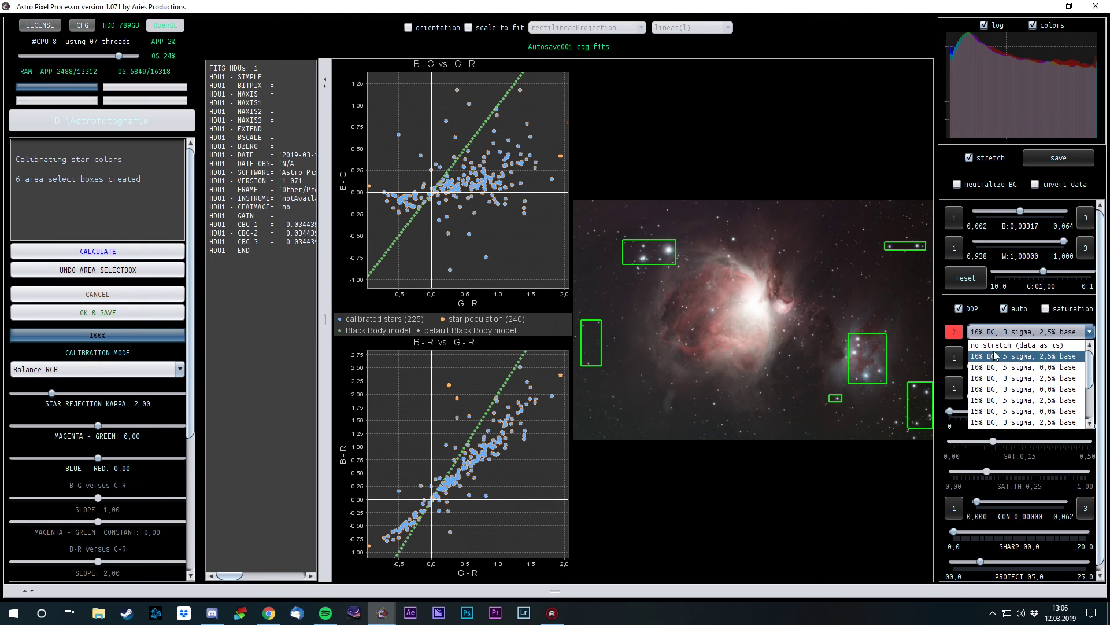
click(1005, 349)
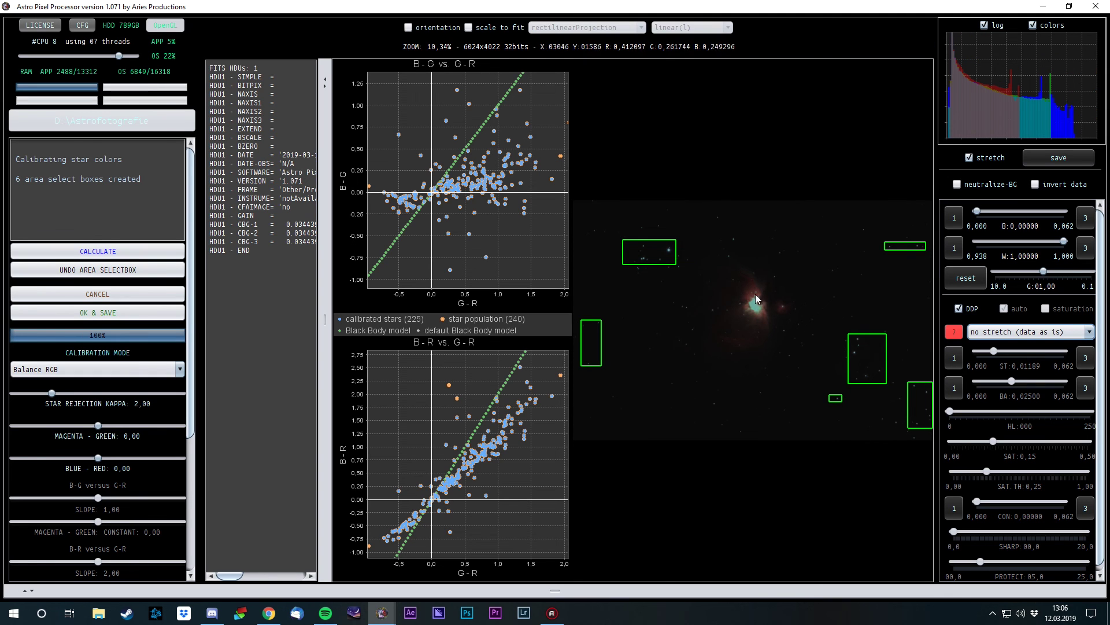
click(1029, 332)
click(986, 403)
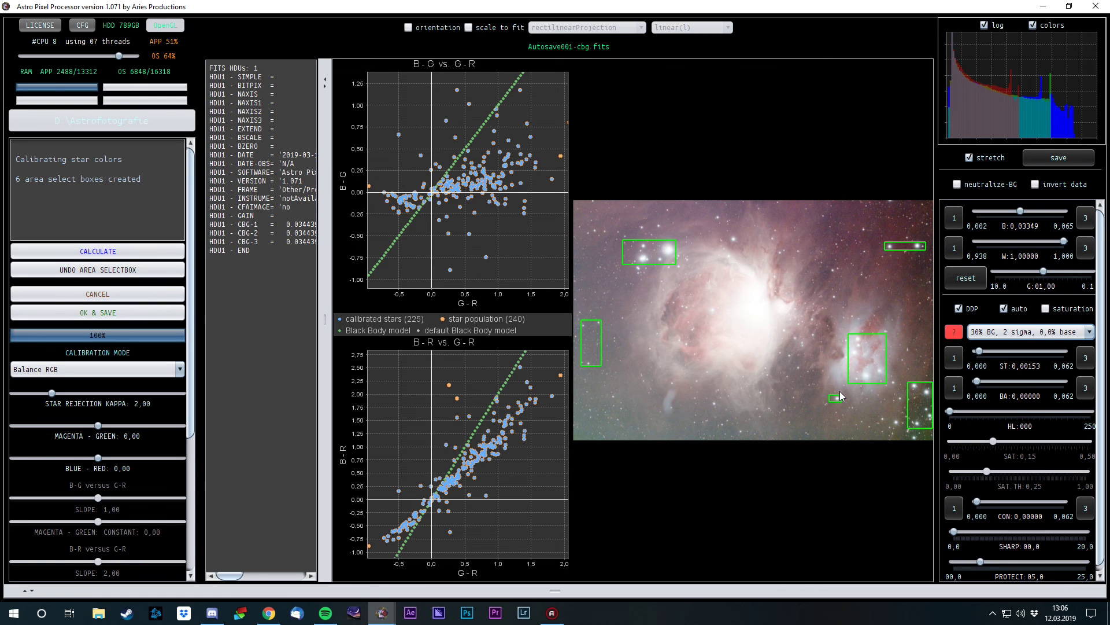